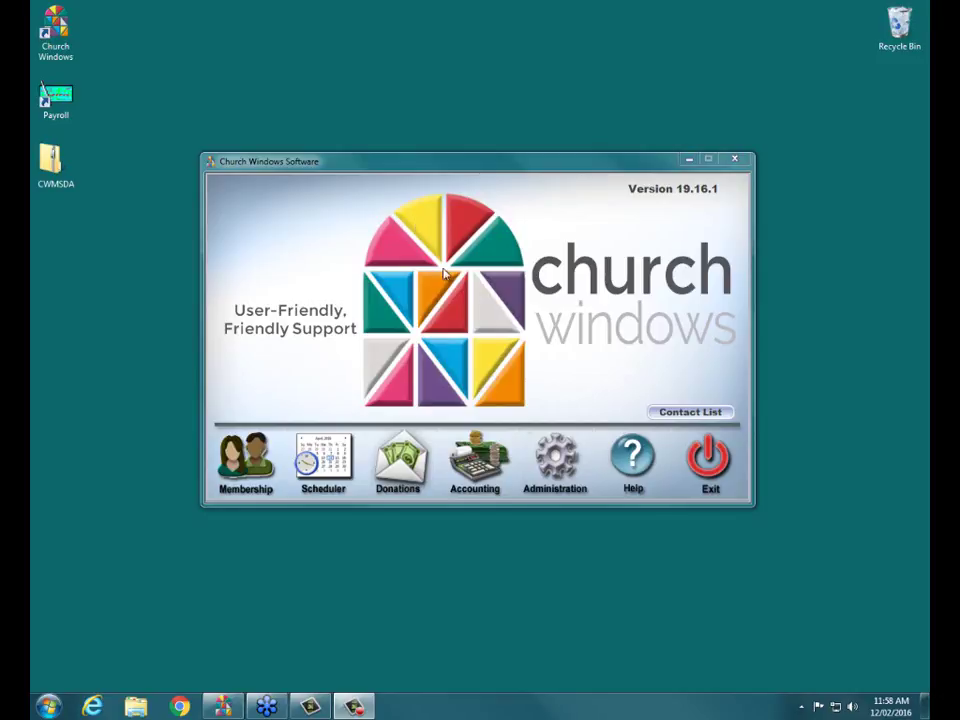
# Open the Accounting module, check which accounting year is active, and close the module again
pyautogui.click(477, 457)
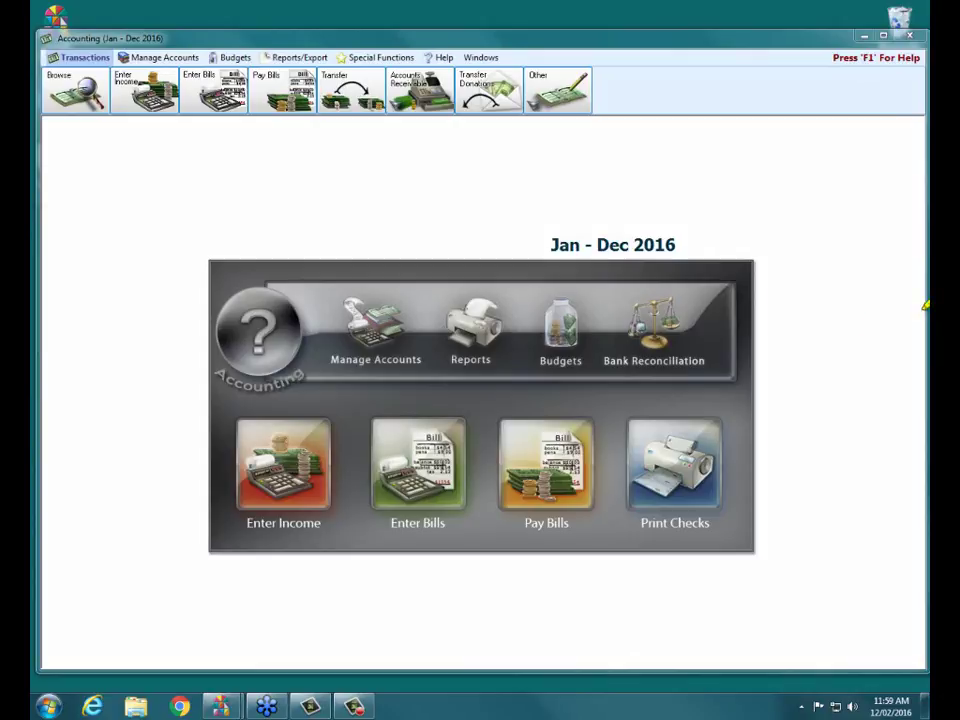
pyautogui.moveTo(552, 243); pyautogui.dragTo(681, 243)
pyautogui.click(915, 38)
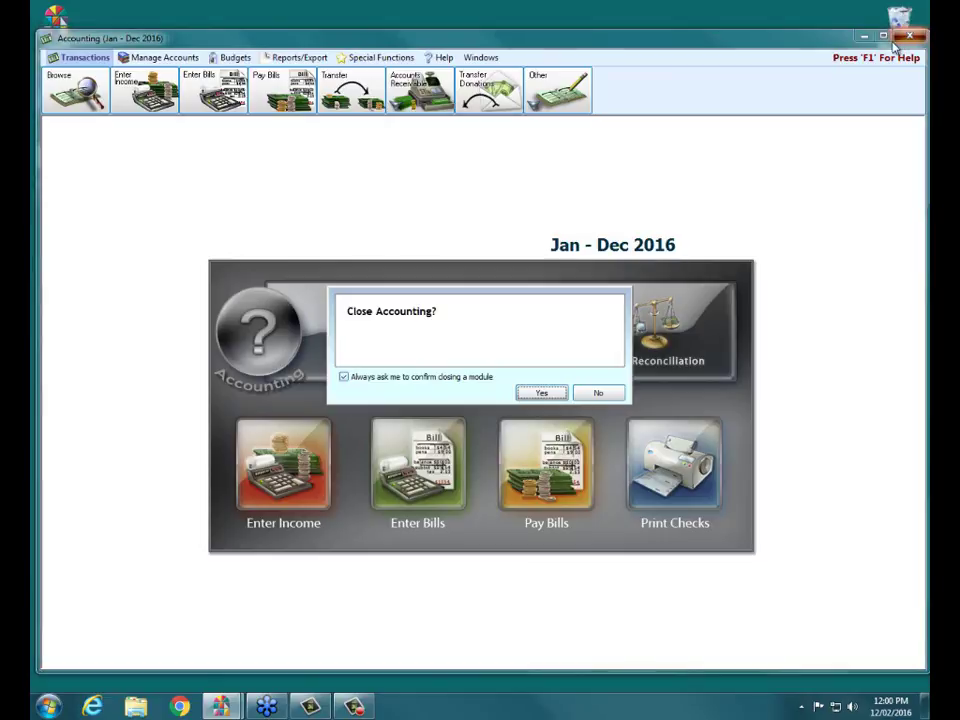
pyautogui.click(557, 394)
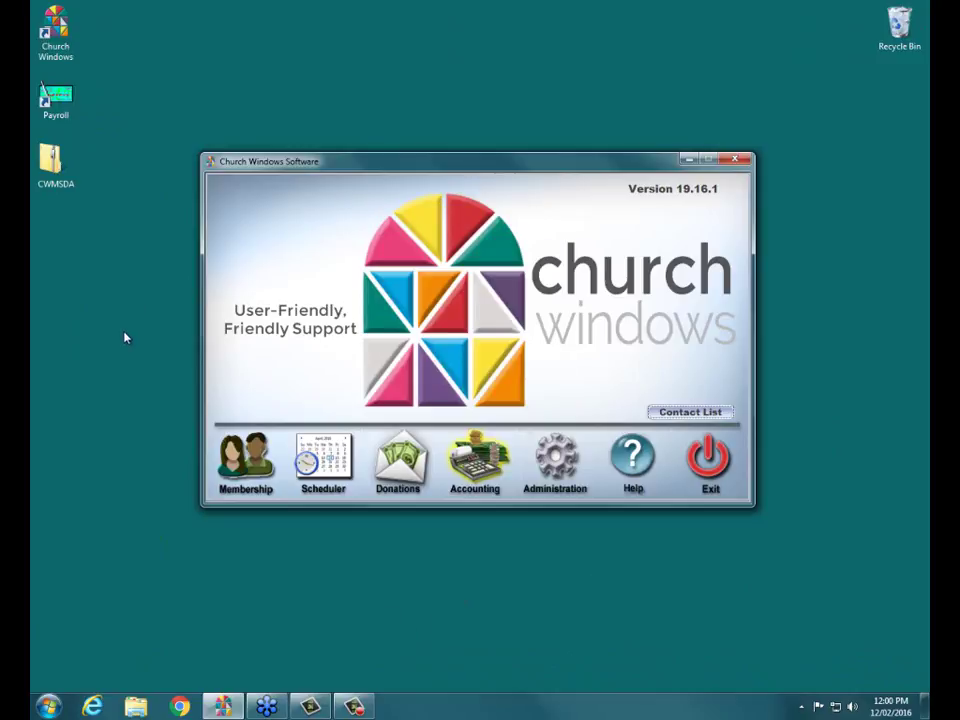
# Set up a data backup of Membership, Scheduler, Donations and Accounting, keeping the desktop folder as its destination
pyautogui.click(549, 458)
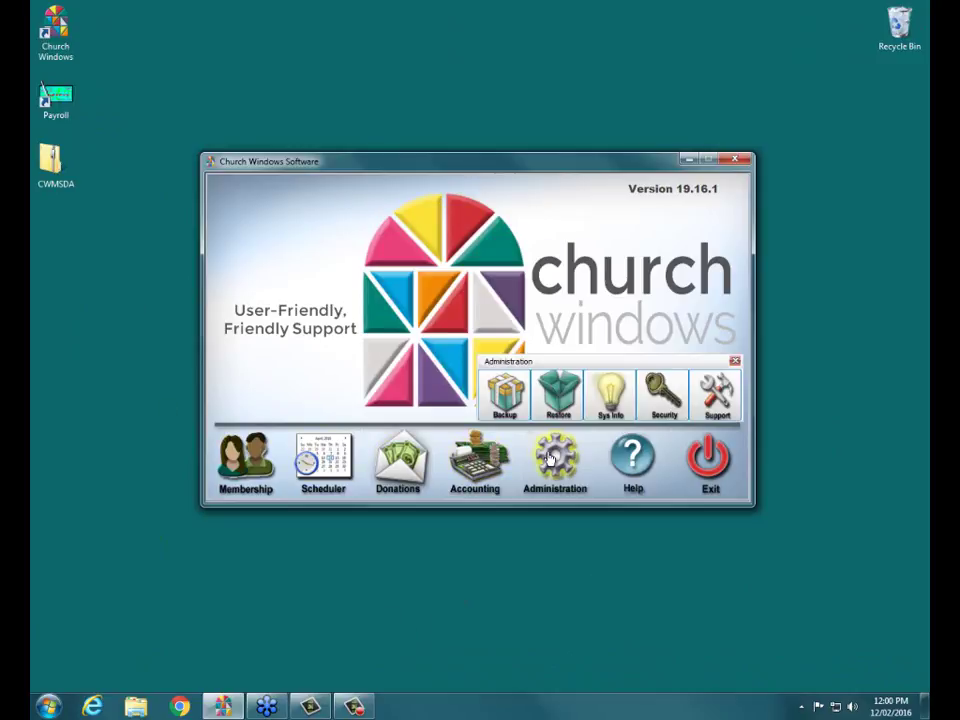
pyautogui.click(486, 398)
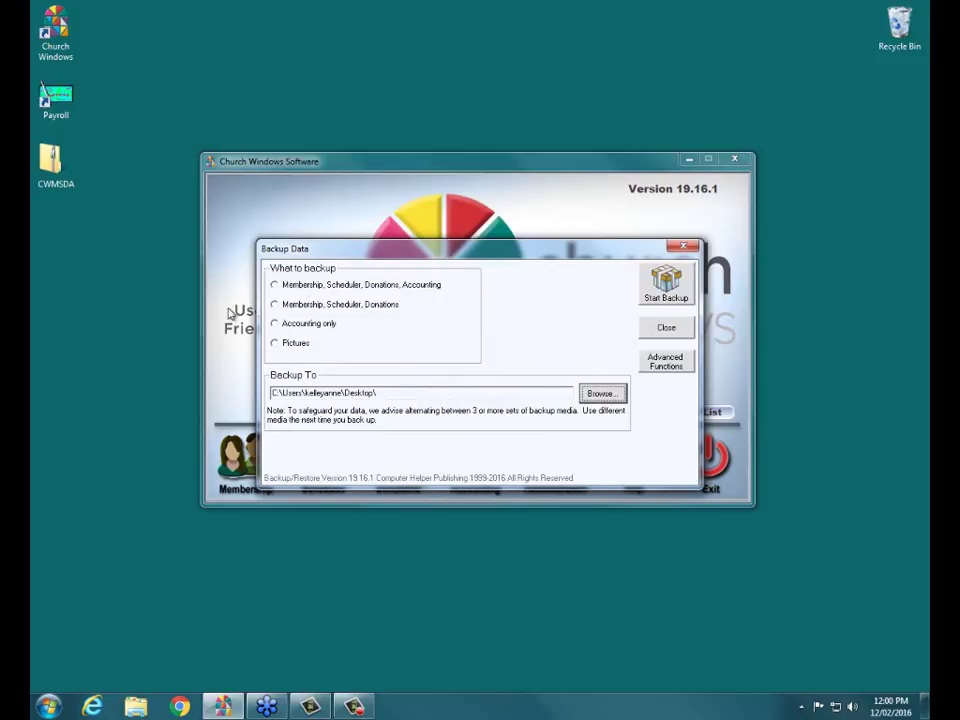
pyautogui.click(335, 286)
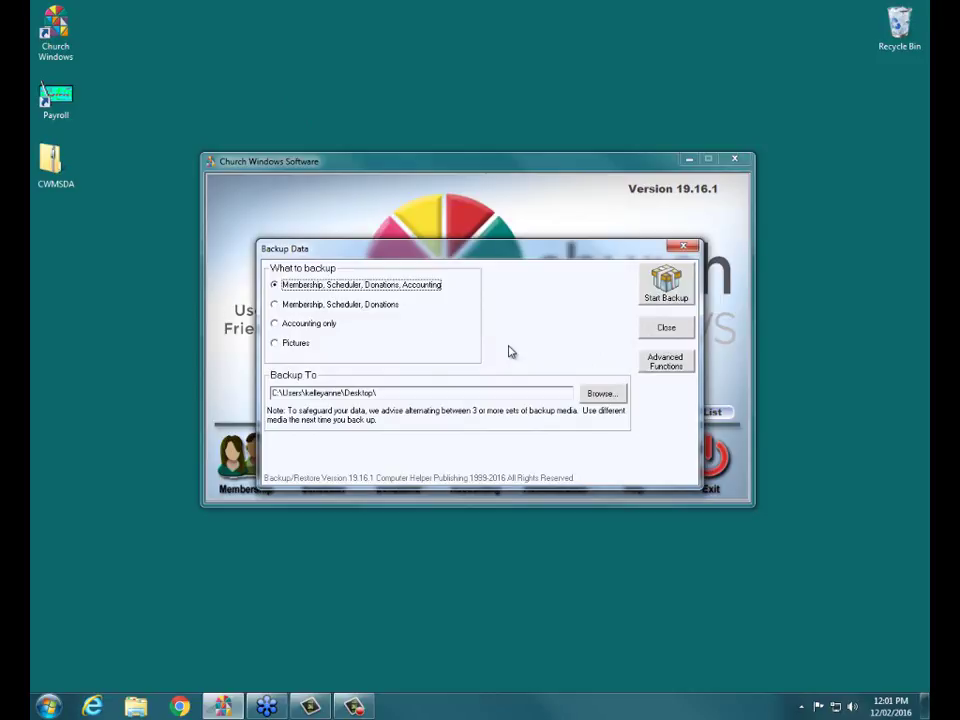
pyautogui.click(322, 326)
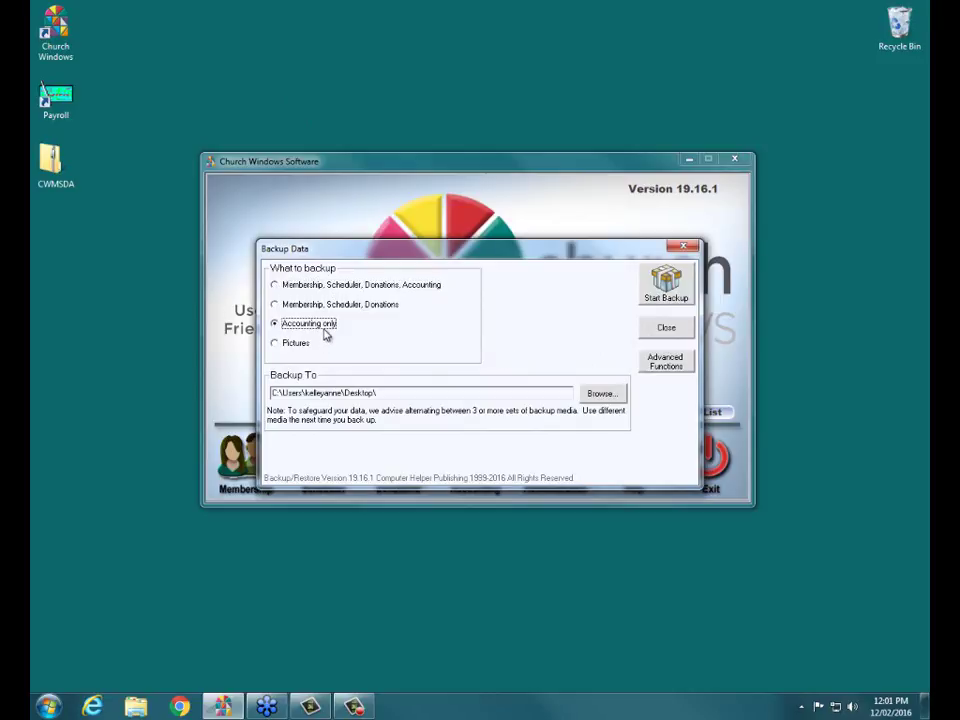
pyautogui.click(325, 290)
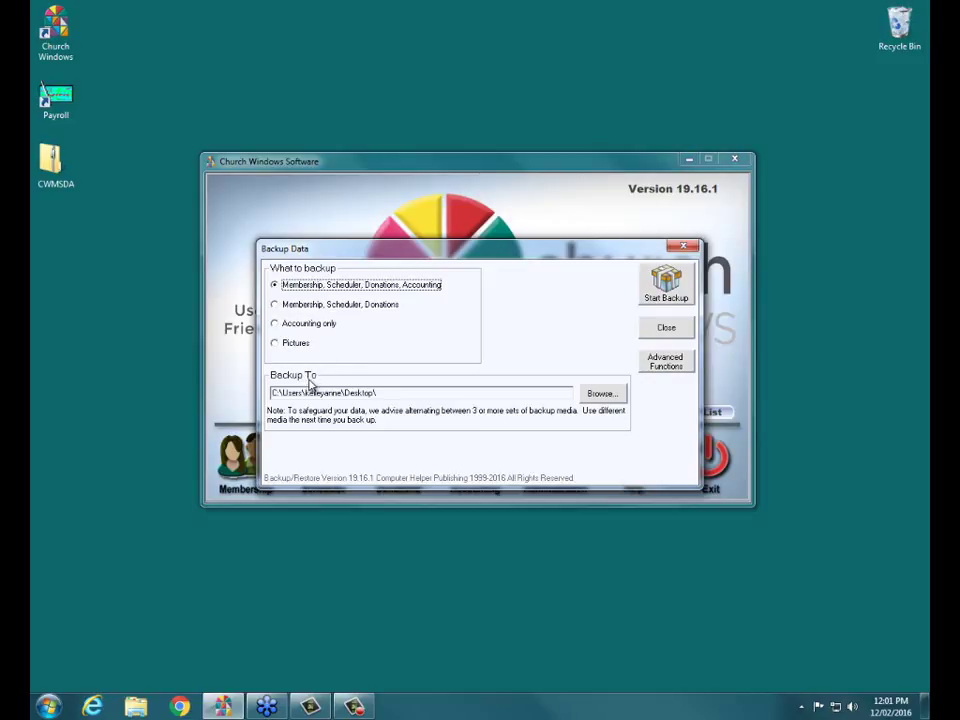
pyautogui.click(599, 394)
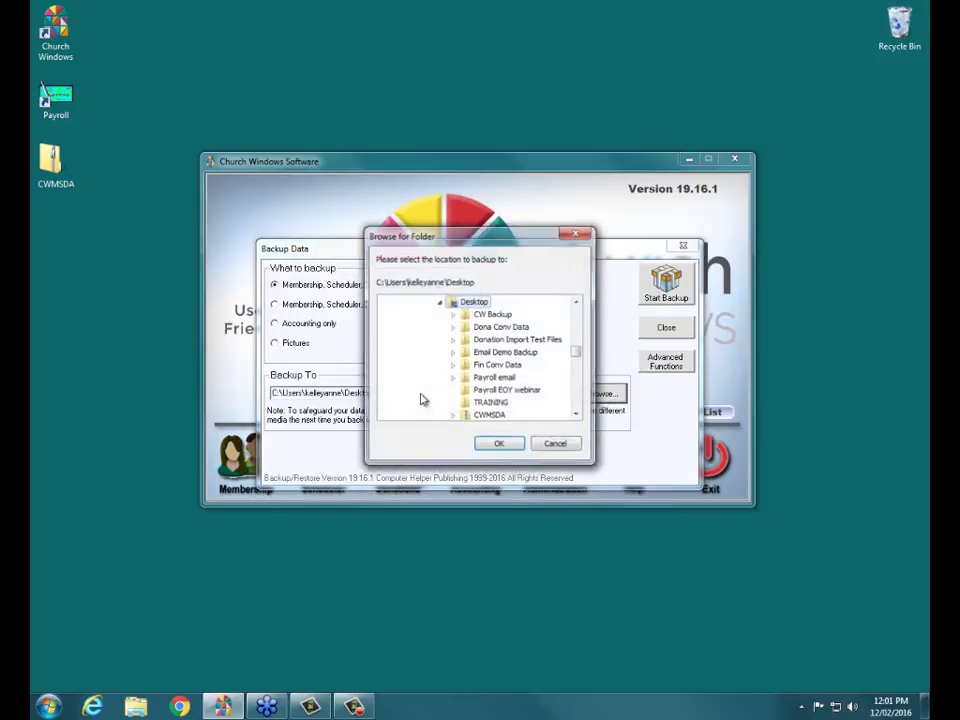
pyautogui.click(557, 447)
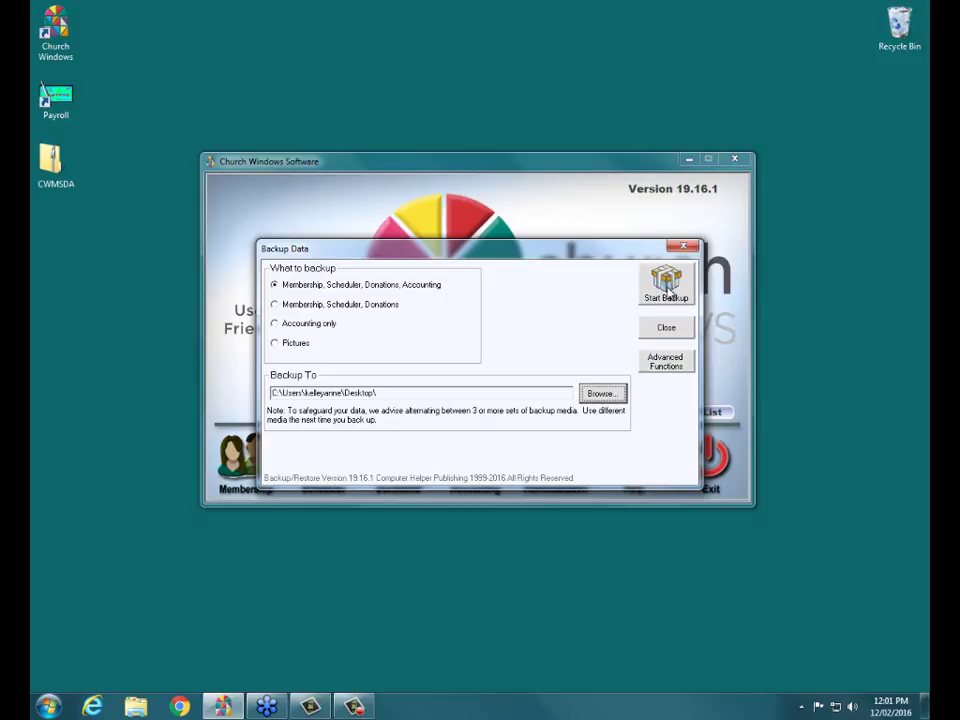
# Run the backup, deleting the existing CWMSDA.zip in the destination, and close the backup dialog when it finishes
pyautogui.click(667, 289)
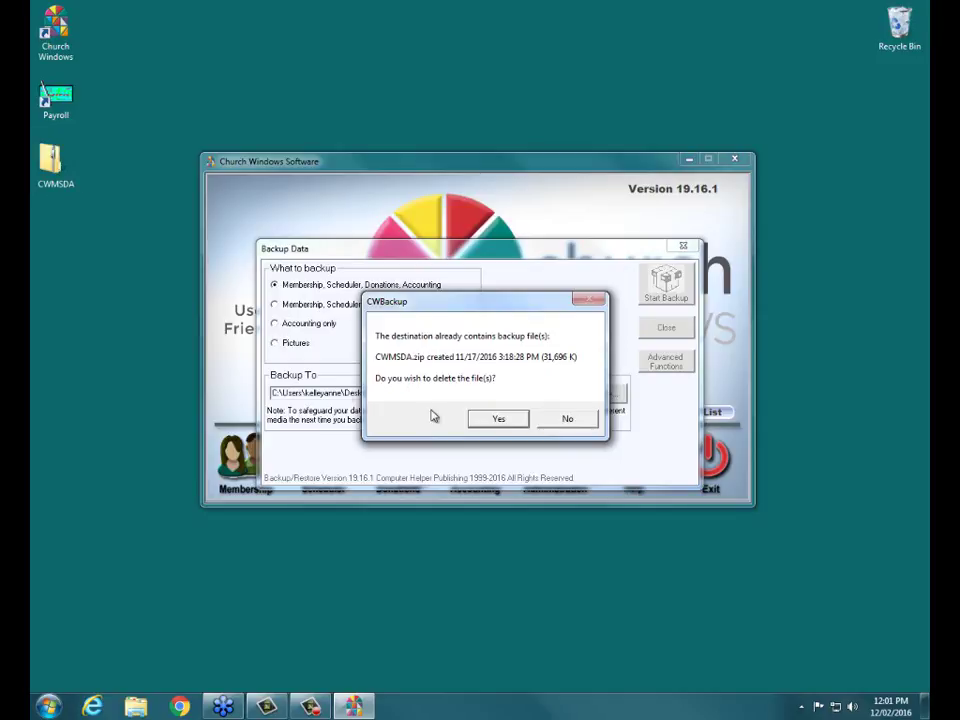
pyautogui.click(512, 420)
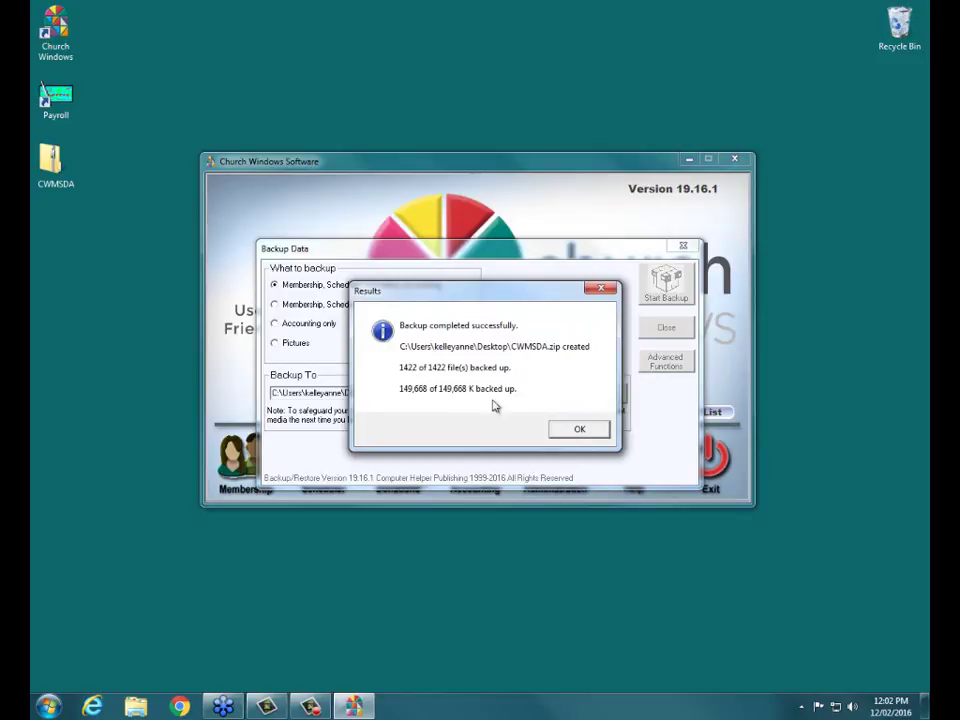
pyautogui.click(575, 432)
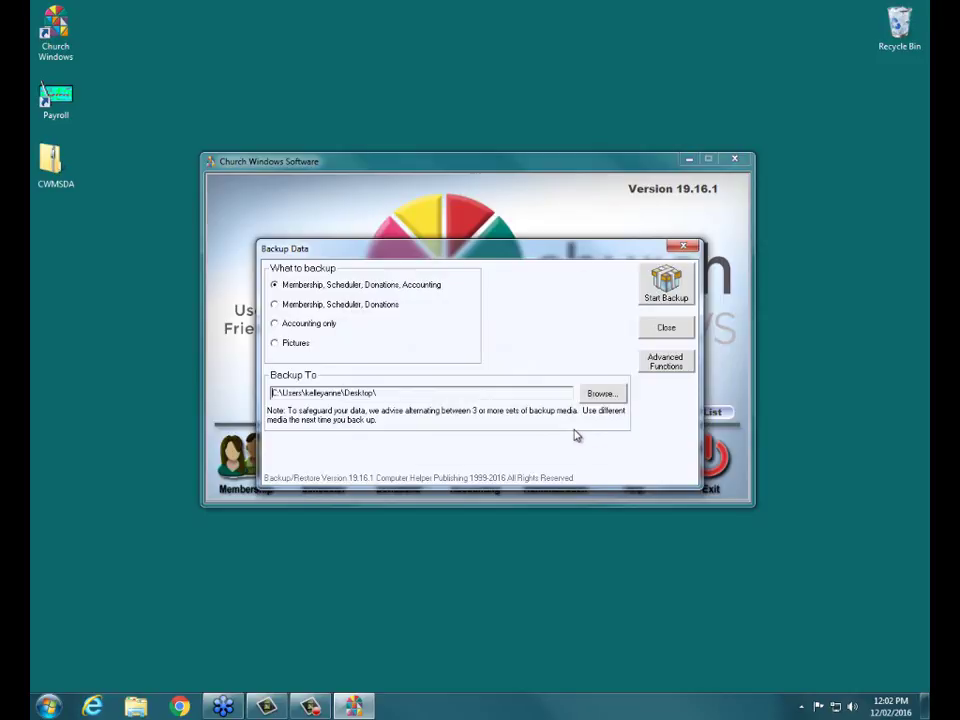
pyautogui.click(665, 330)
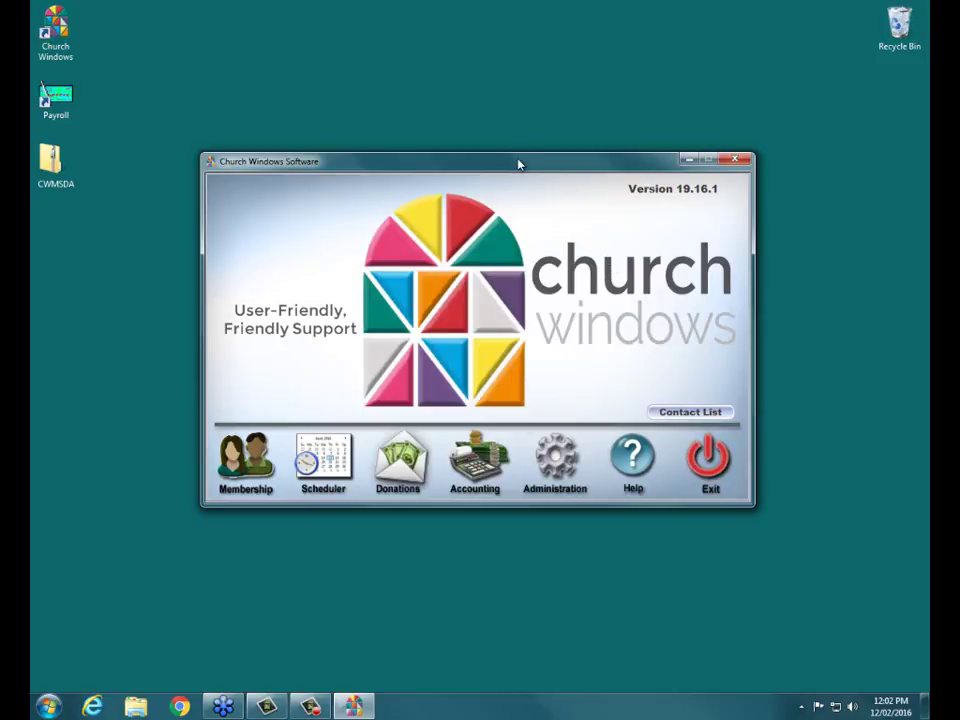
# Exit Church Windows and start it again from the desktop
pyautogui.moveTo(518, 163); pyautogui.dragTo(508, 79)
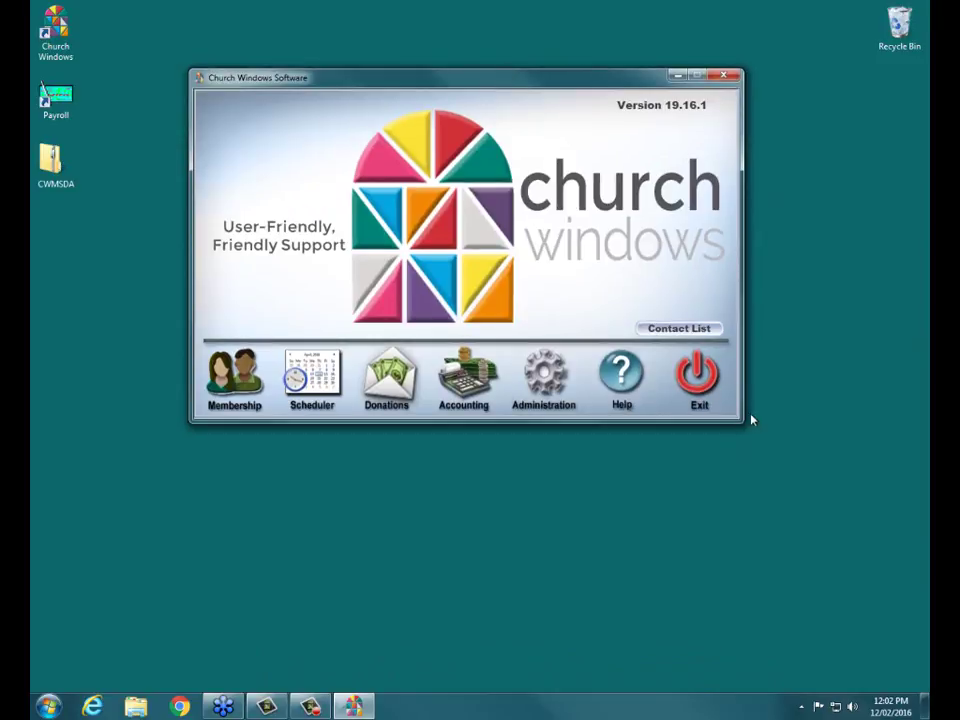
pyautogui.click(699, 393)
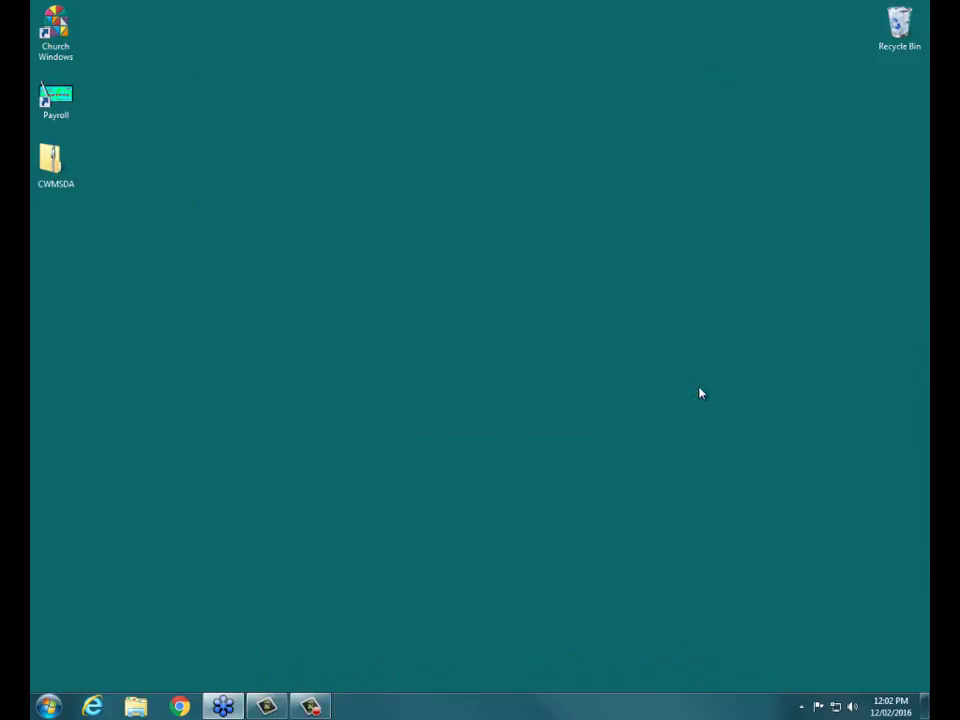
pyautogui.click(55, 32)
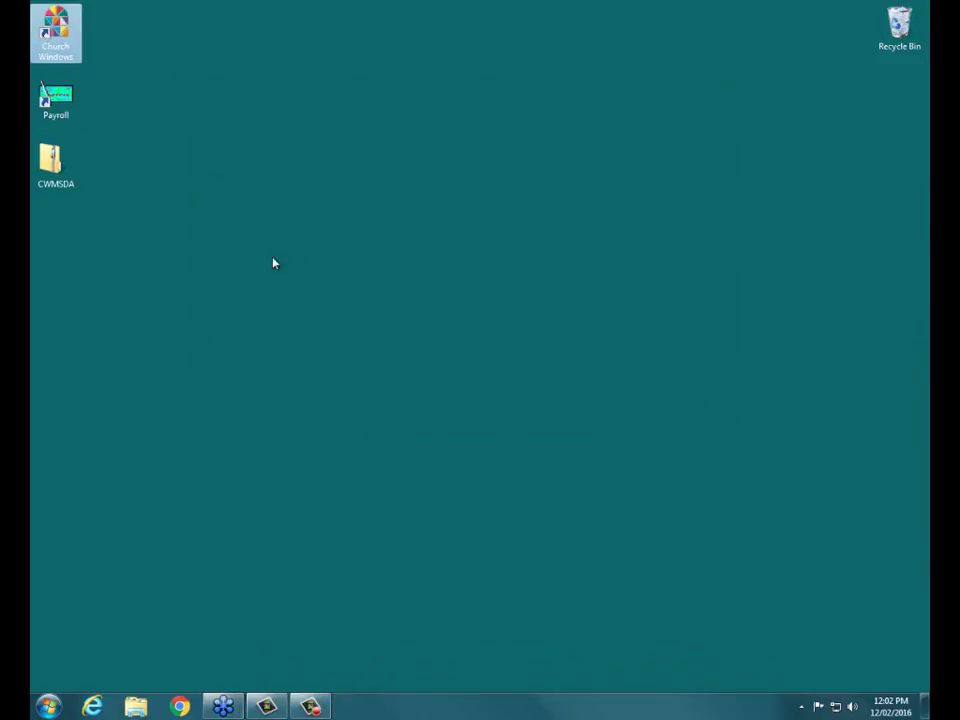
pyautogui.press('Return')
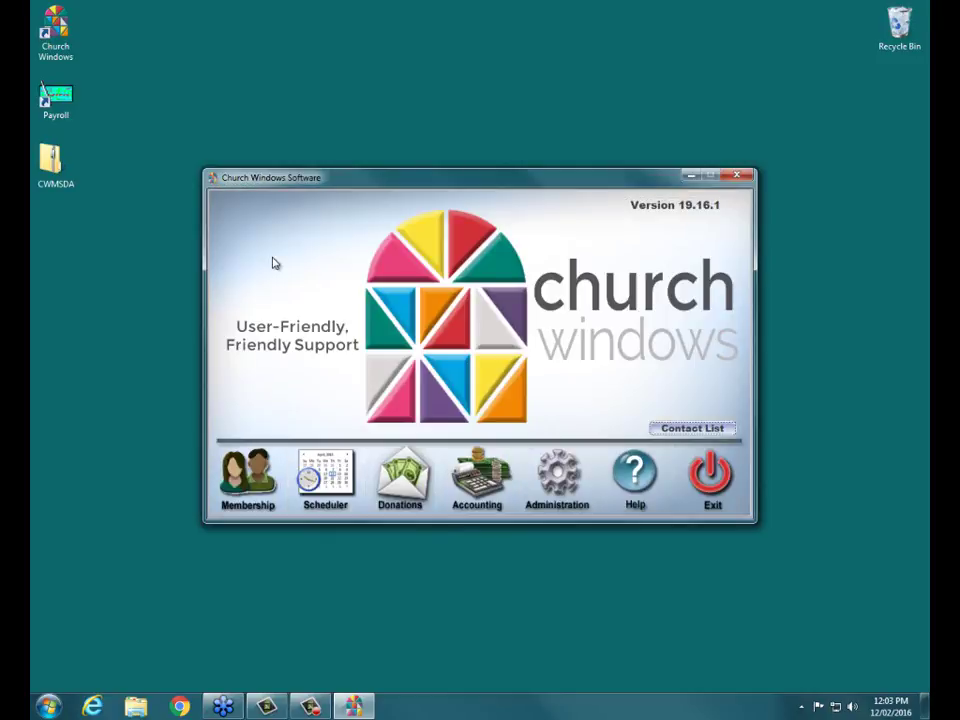
# Start a new accounting year setup in the Accounting module, choosing the next year, January - December 2017
pyautogui.click(484, 479)
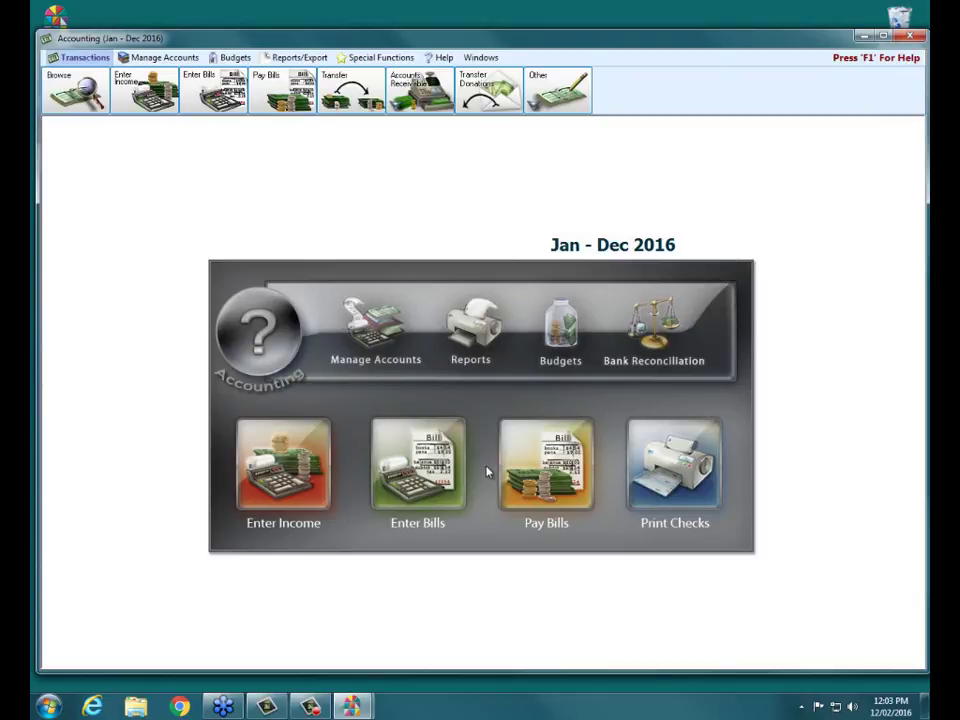
pyautogui.click(377, 60)
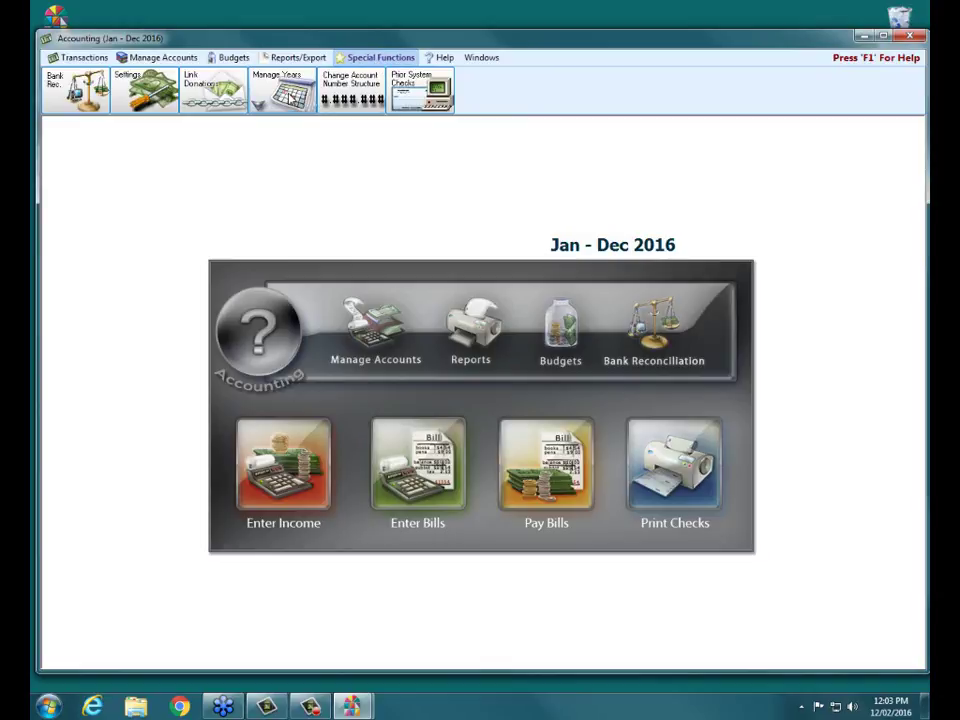
pyautogui.click(258, 104)
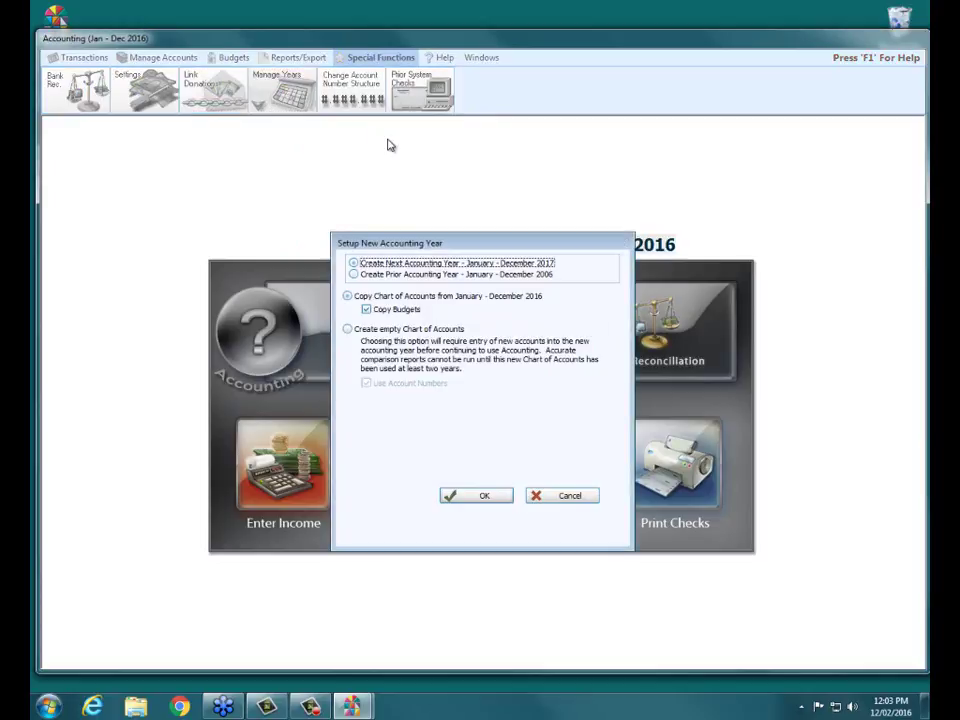
pyautogui.moveTo(480, 242); pyautogui.dragTo(470, 162)
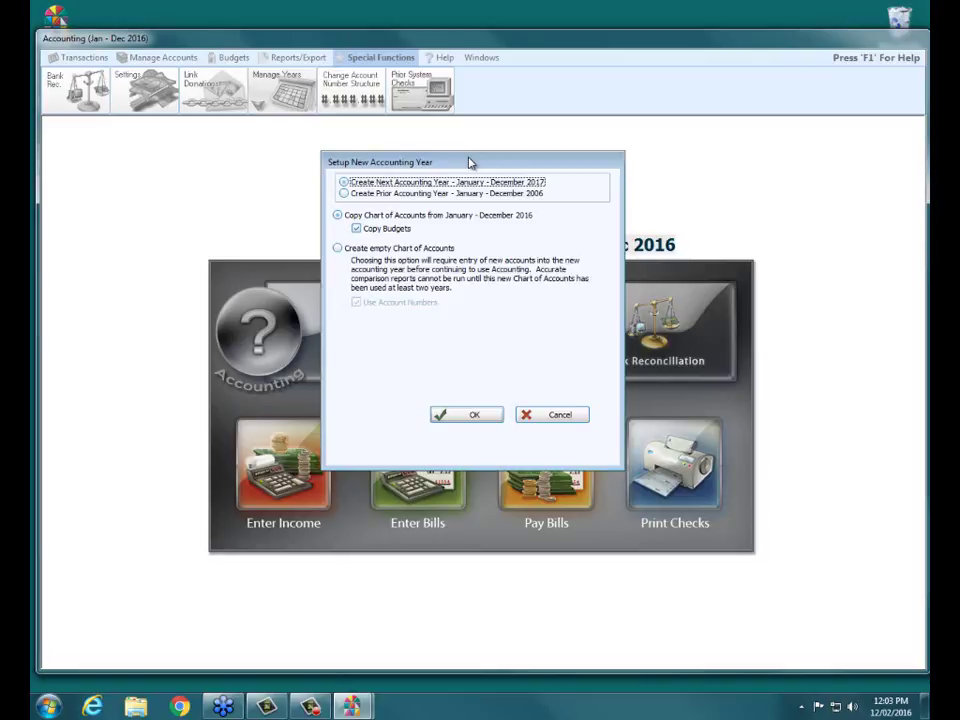
pyautogui.click(462, 195)
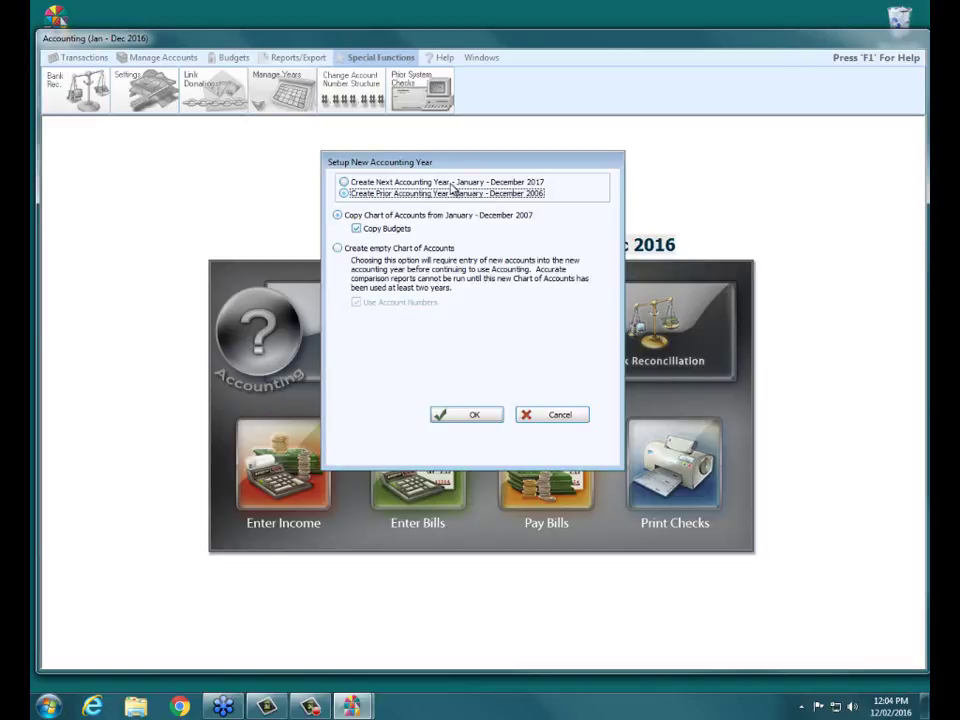
pyautogui.click(437, 184)
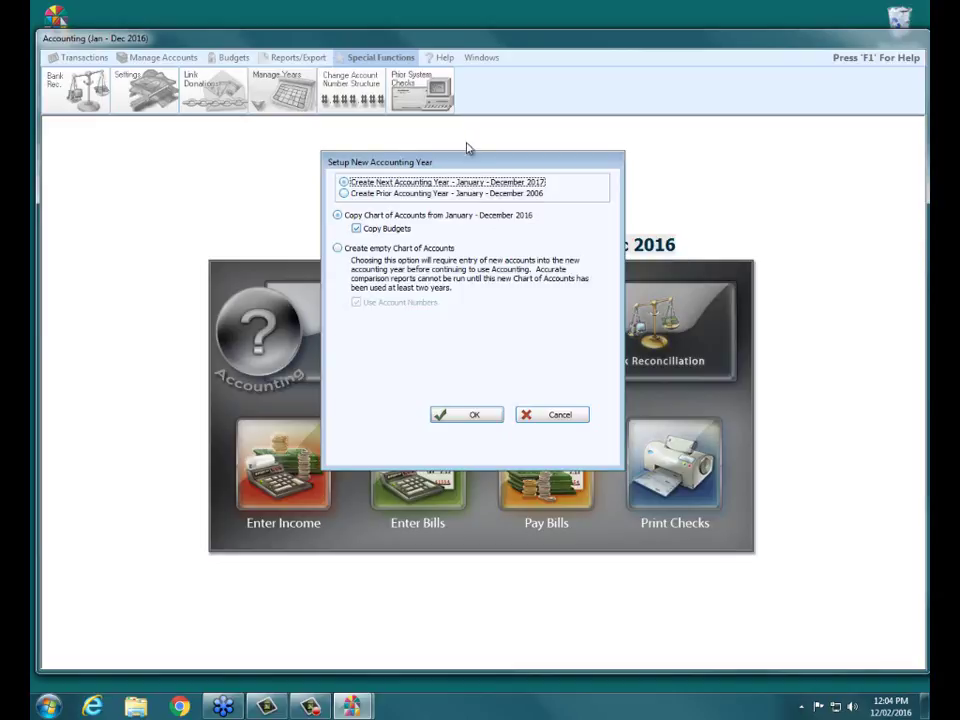
# Create the new accounting year with the chart of accounts and budgets copied from January - December 2016
pyautogui.click(368, 217)
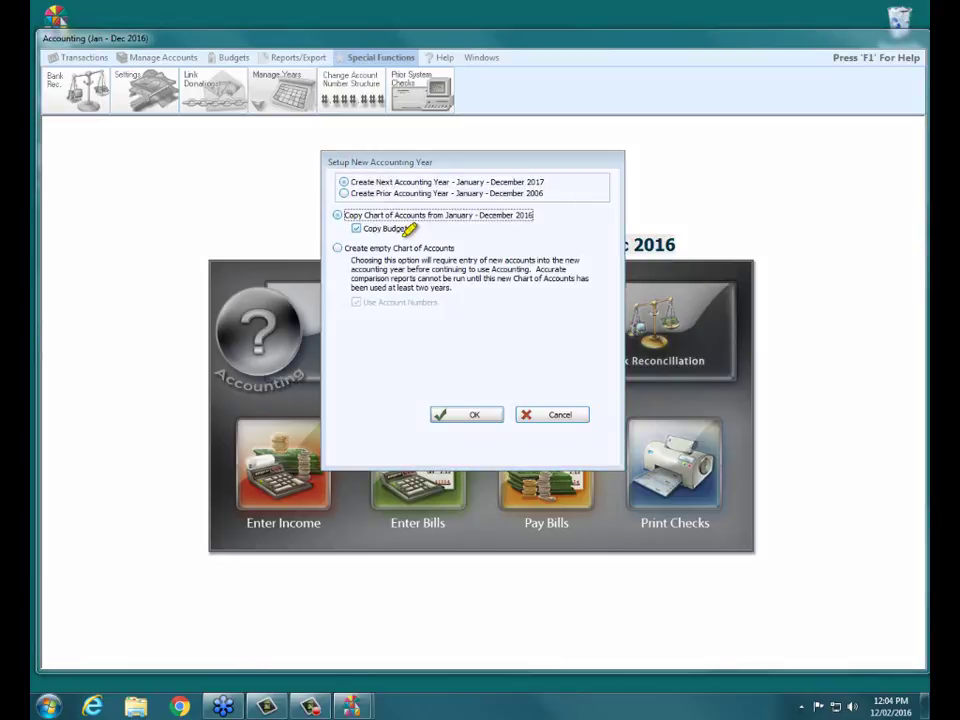
pyautogui.moveTo(345, 215); pyautogui.dragTo(535, 207)
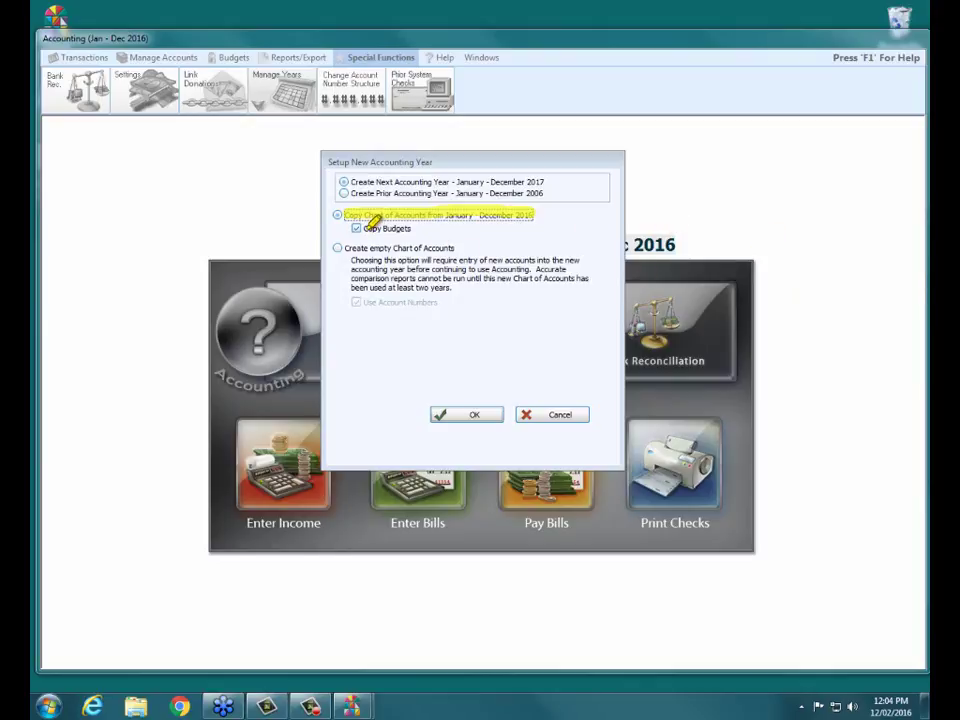
pyautogui.moveTo(361, 228); pyautogui.dragTo(414, 228)
pyautogui.press('Escape')
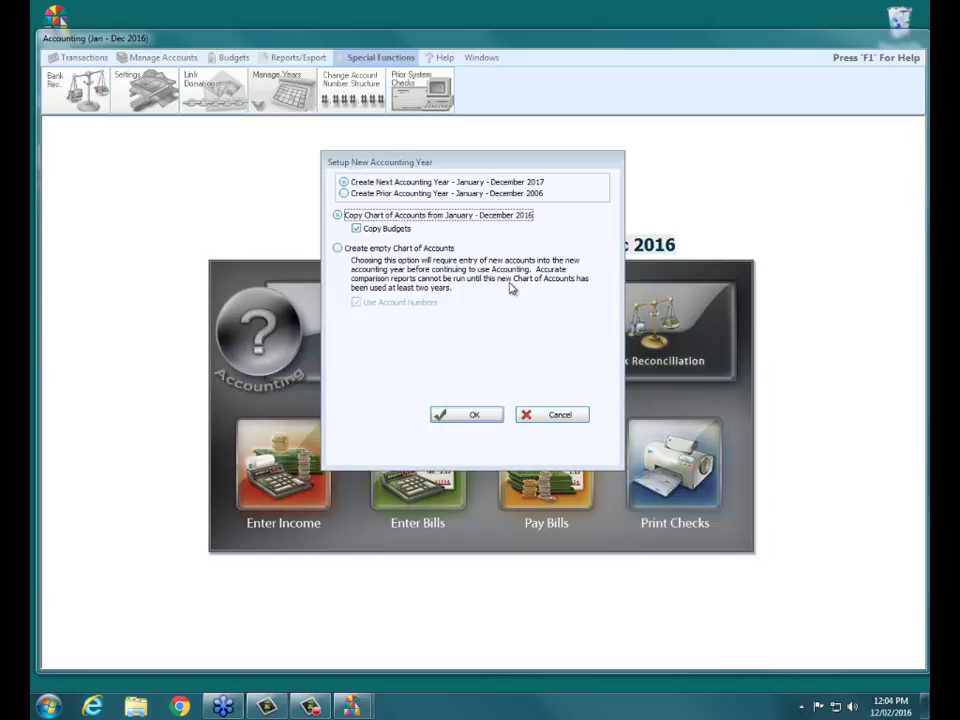
pyautogui.click(366, 249)
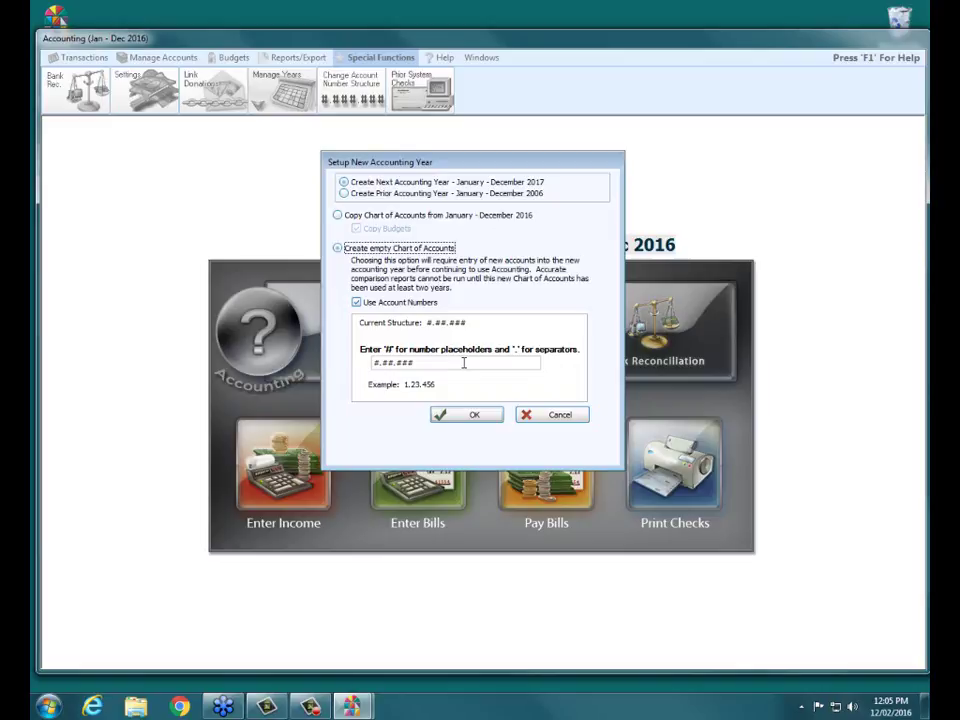
pyautogui.click(385, 217)
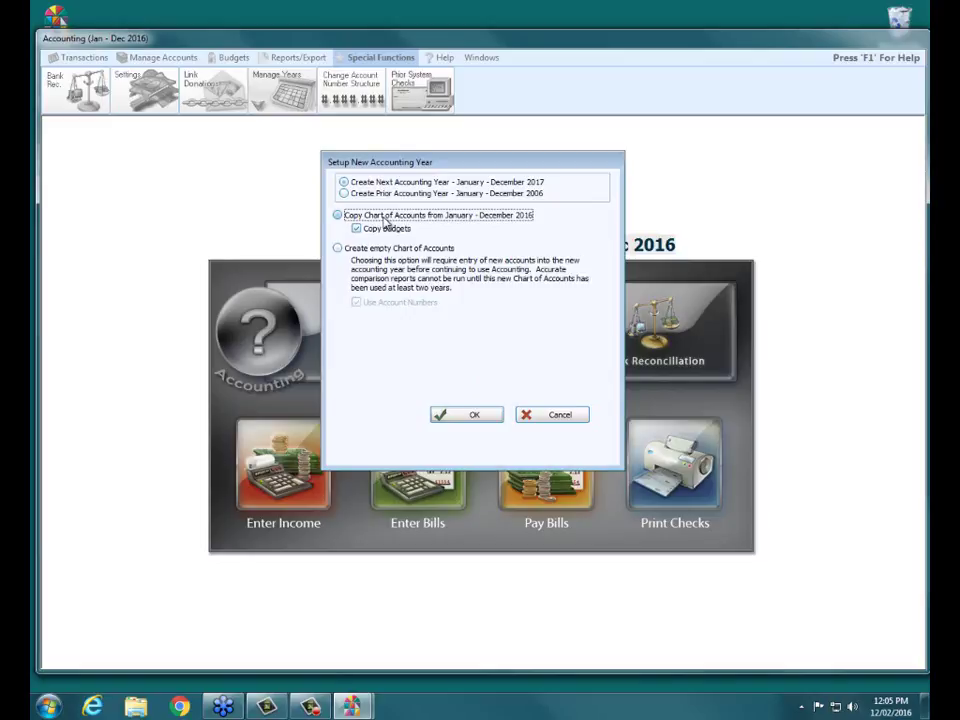
pyautogui.click(474, 416)
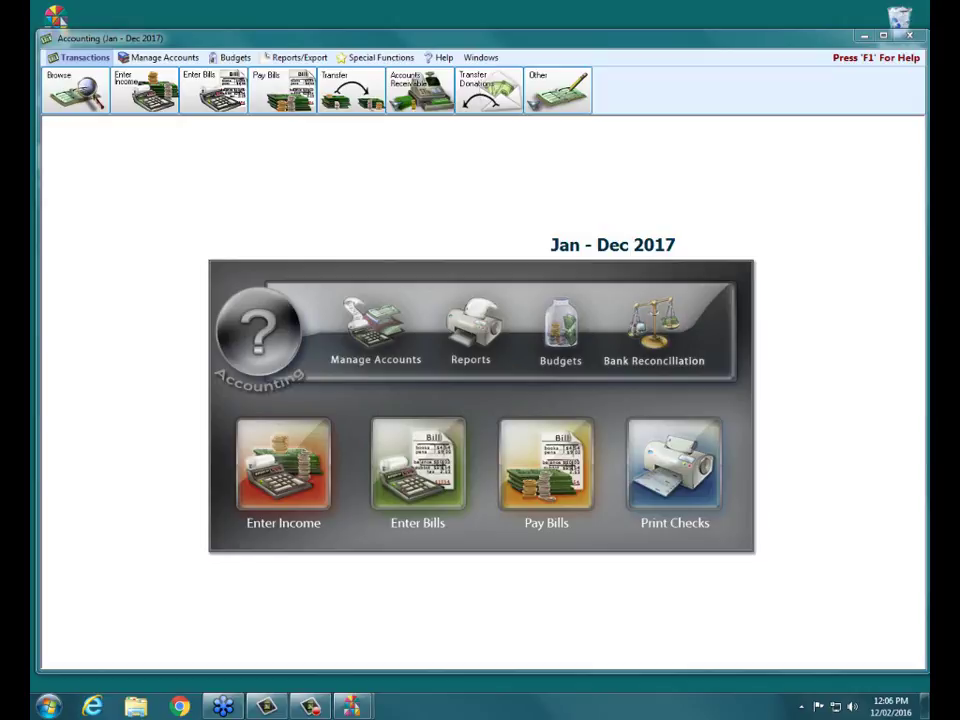
# Change to the existing accounting year 01/01/2016 thru 12/31/2016
pyautogui.click(368, 61)
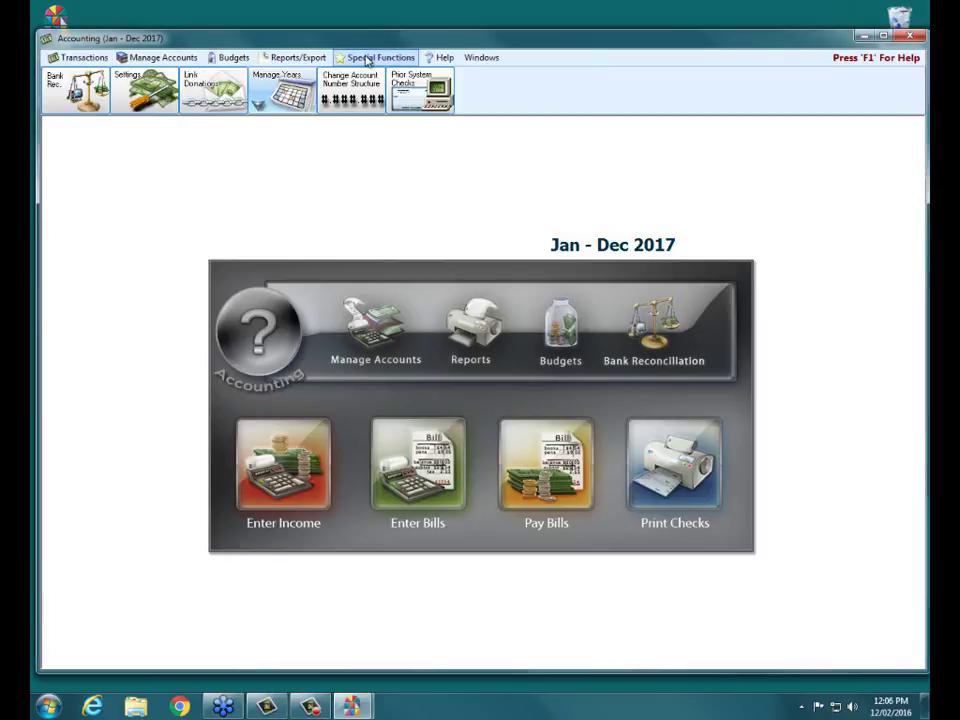
pyautogui.click(287, 92)
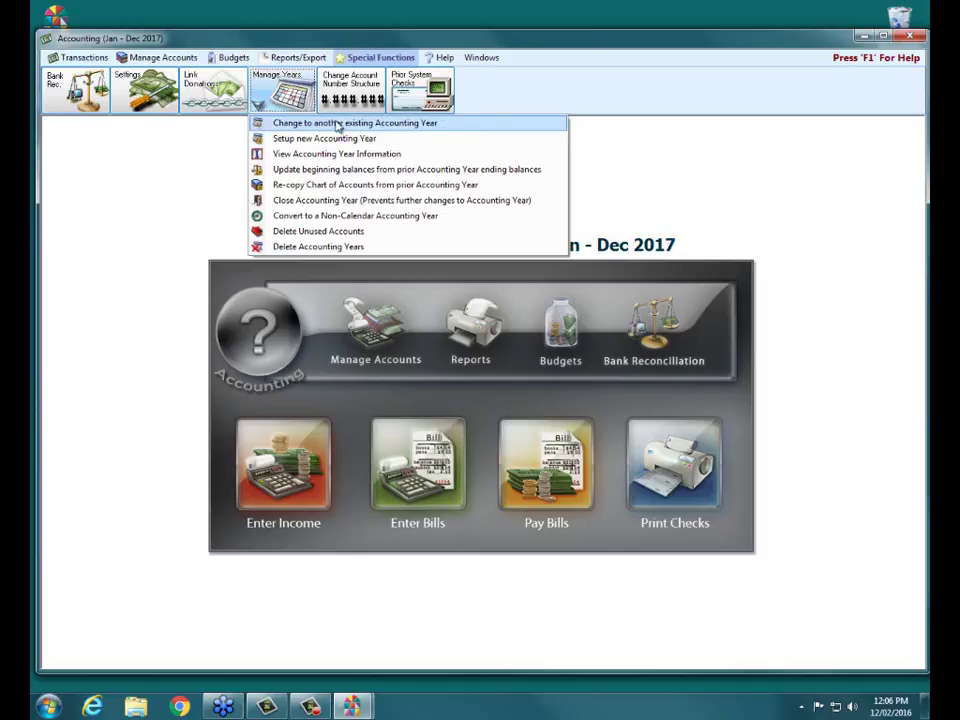
pyautogui.click(446, 128)
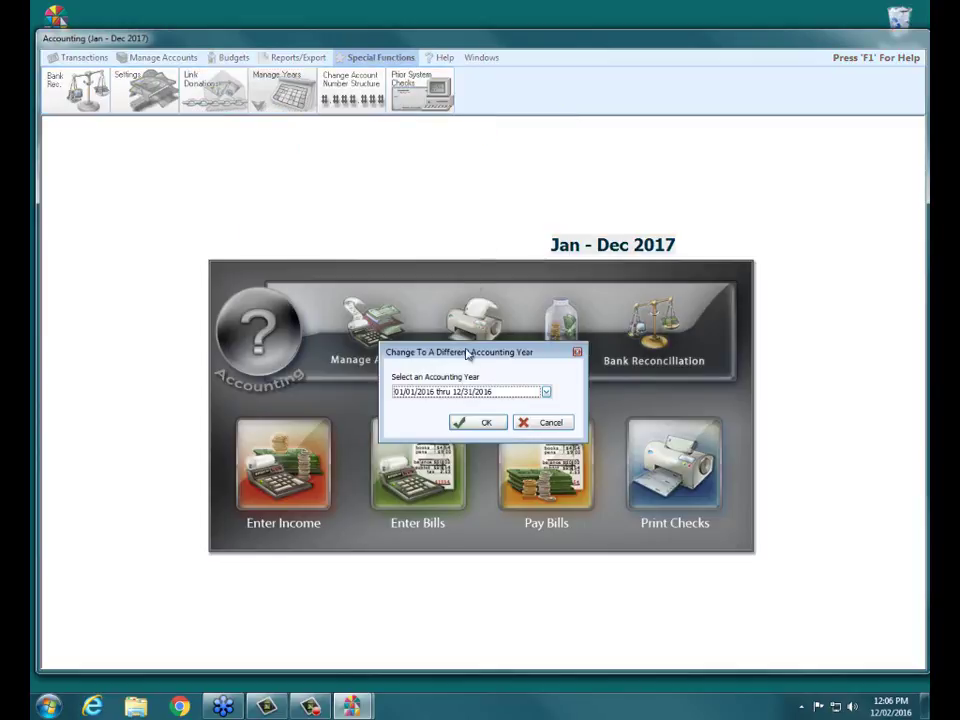
pyautogui.moveTo(440, 352); pyautogui.dragTo(426, 192)
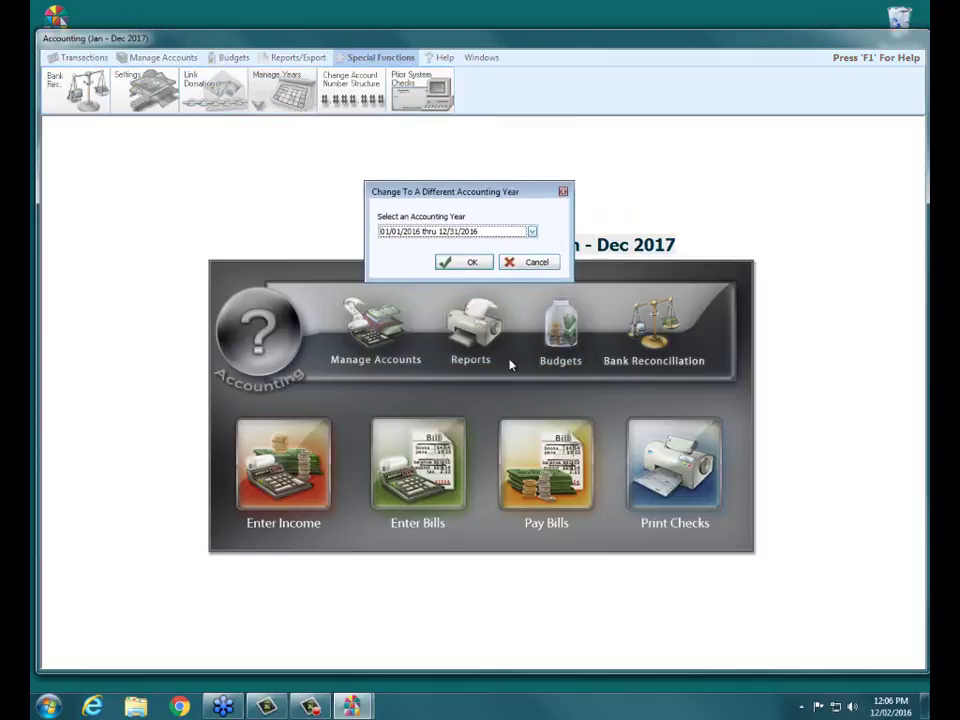
pyautogui.click(469, 263)
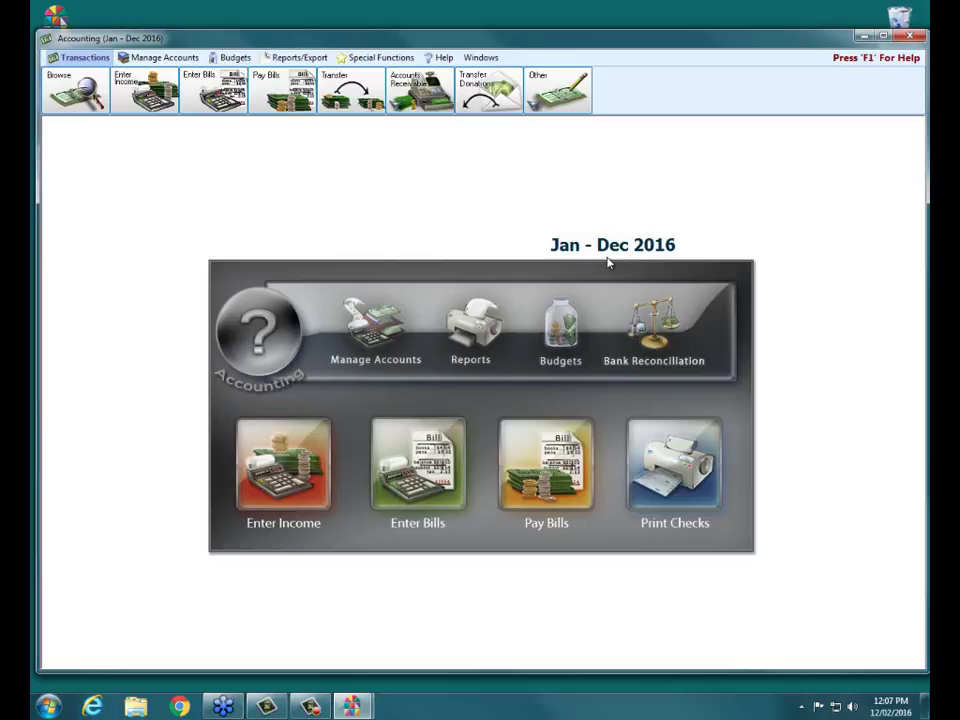
# Change to the existing accounting year 01/01/2017 thru 12/31/2017
pyautogui.click(372, 58)
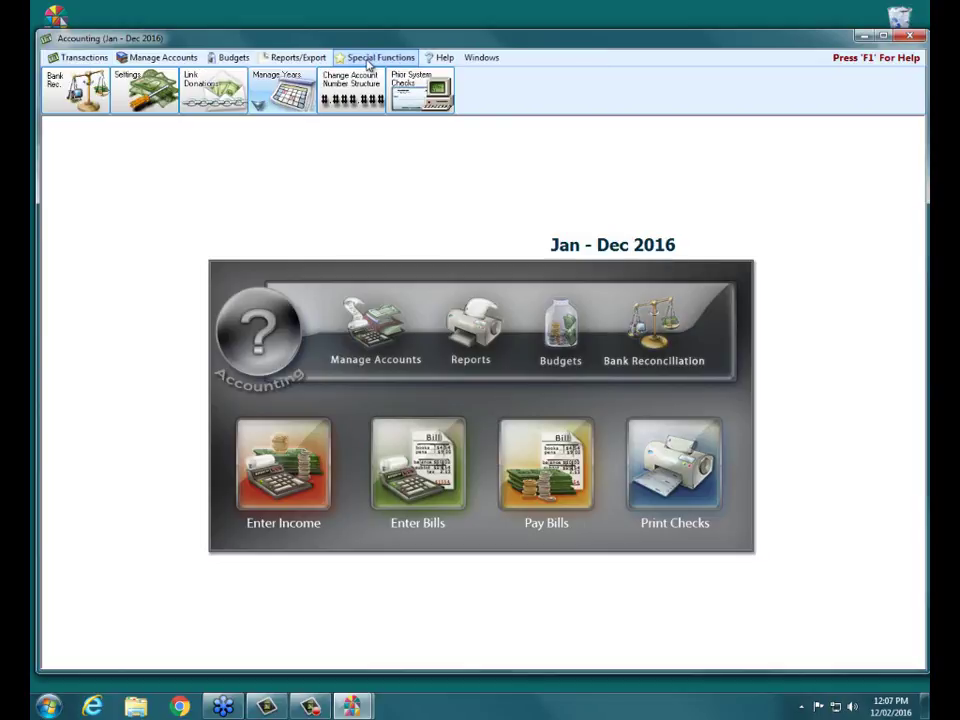
pyautogui.click(259, 100)
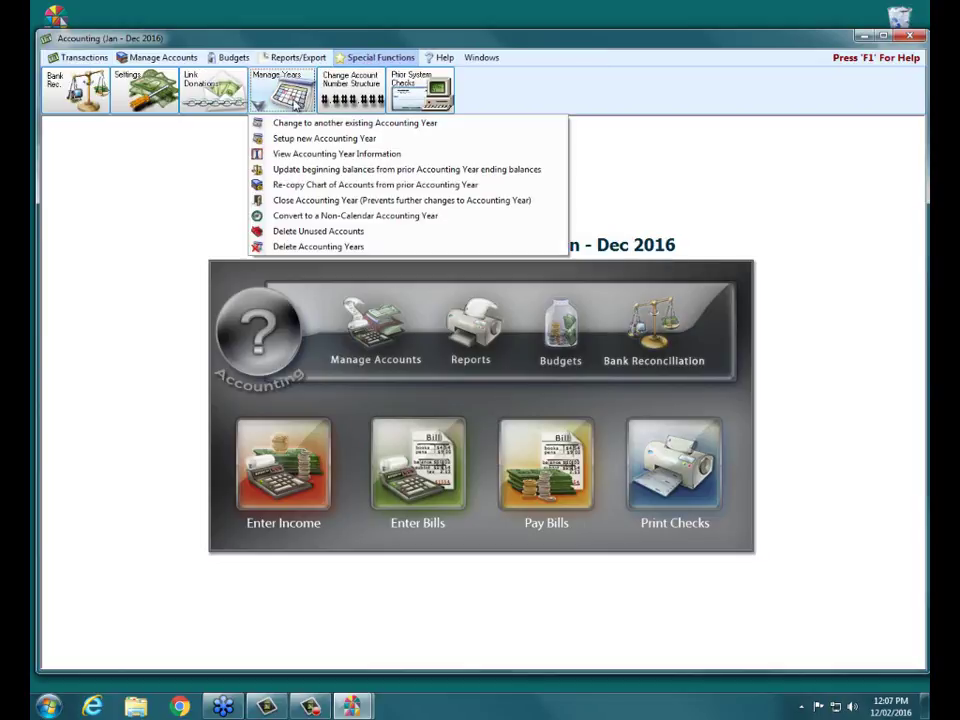
pyautogui.click(318, 124)
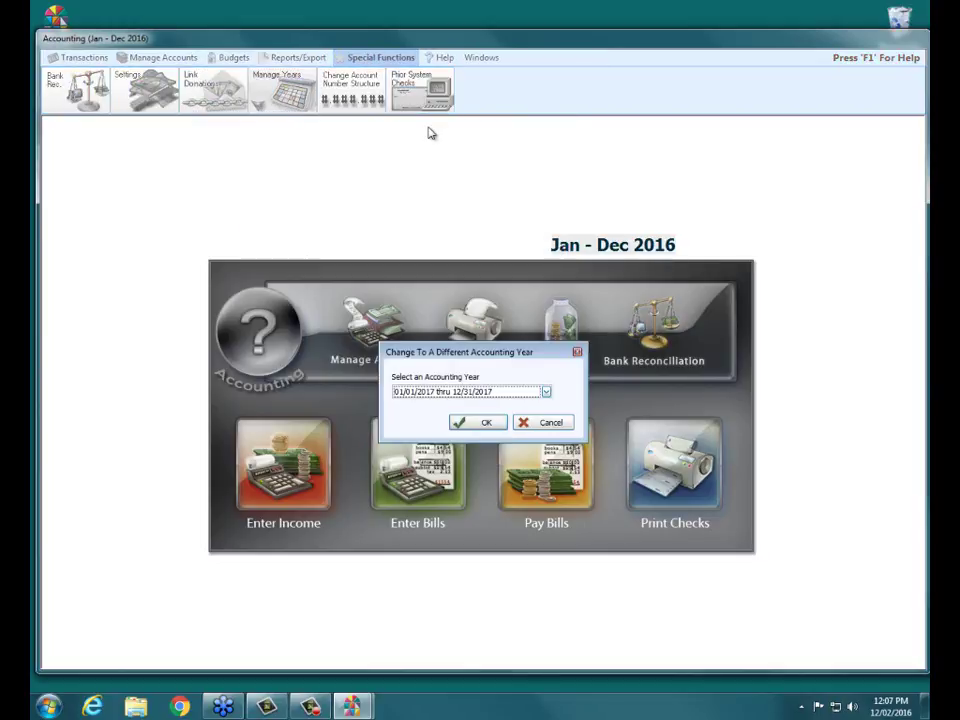
pyautogui.click(545, 391)
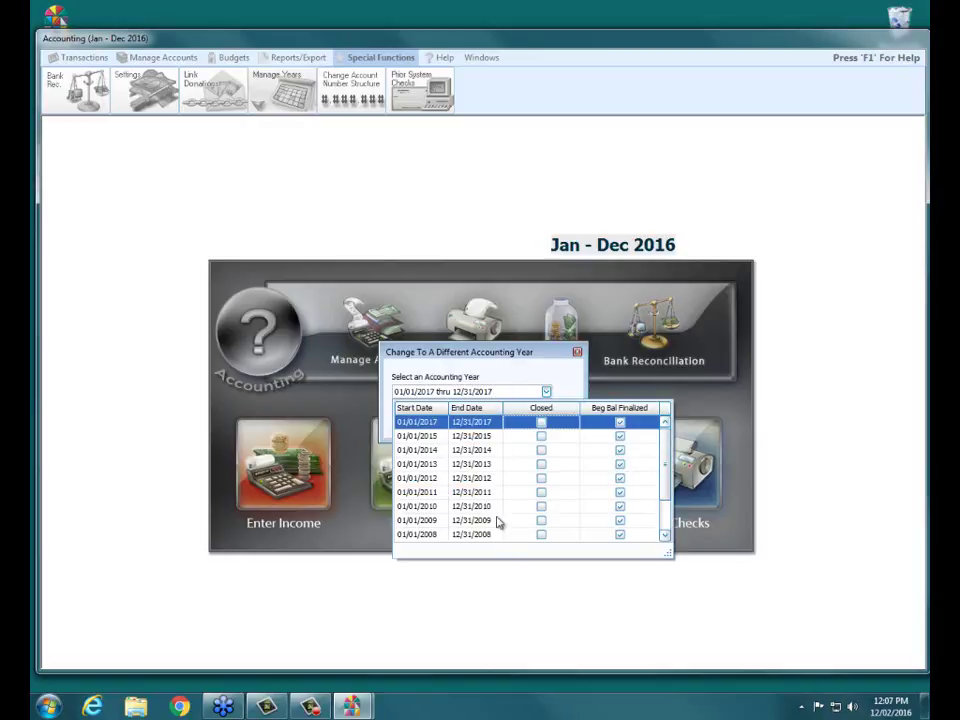
pyautogui.click(481, 423)
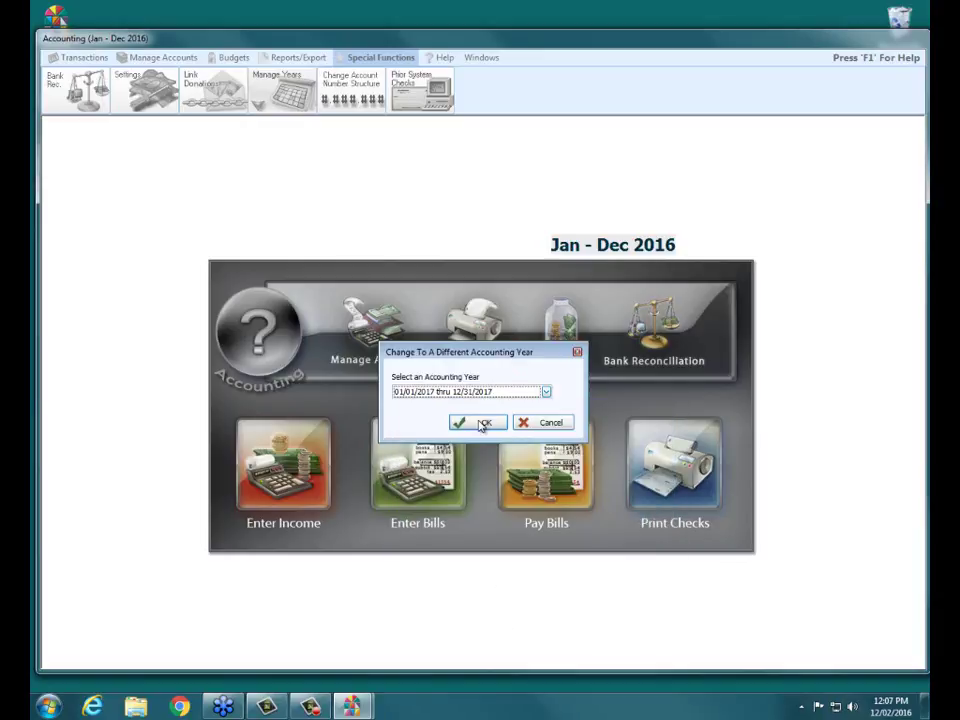
pyautogui.click(479, 424)
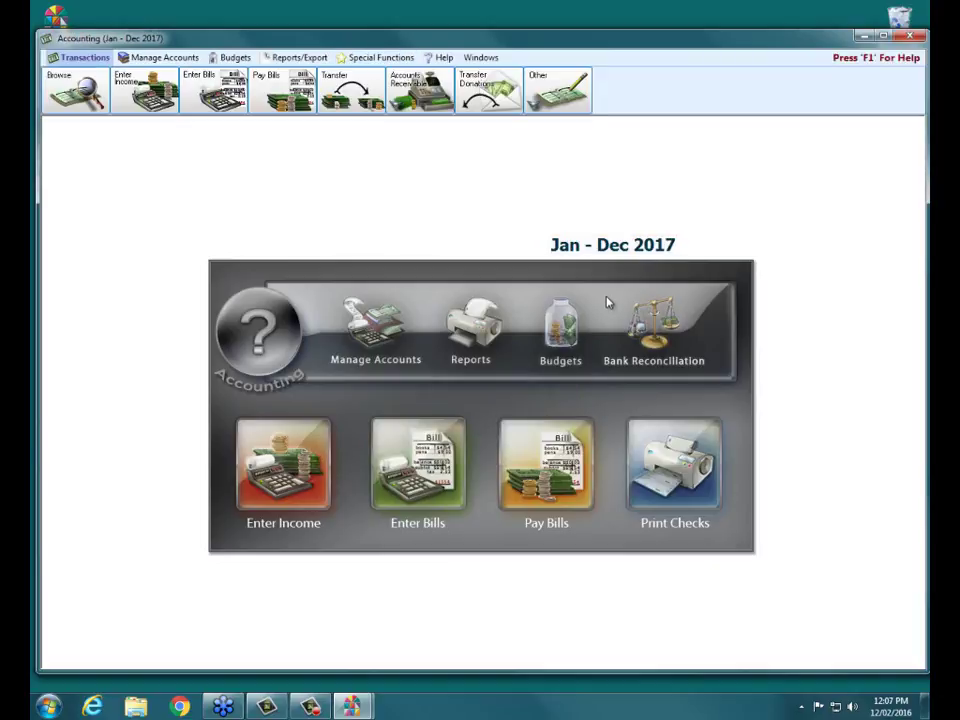
# Open the budgets in an enlarged window and view the General Tithes & Offerings budget amounts
pyautogui.click(238, 62)
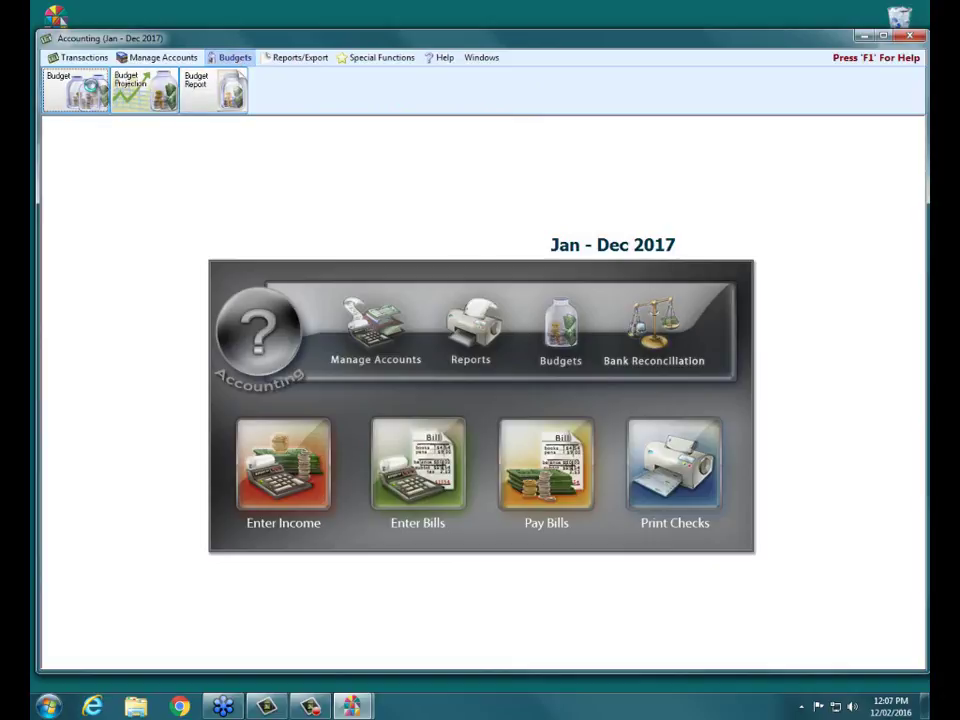
pyautogui.click(93, 90)
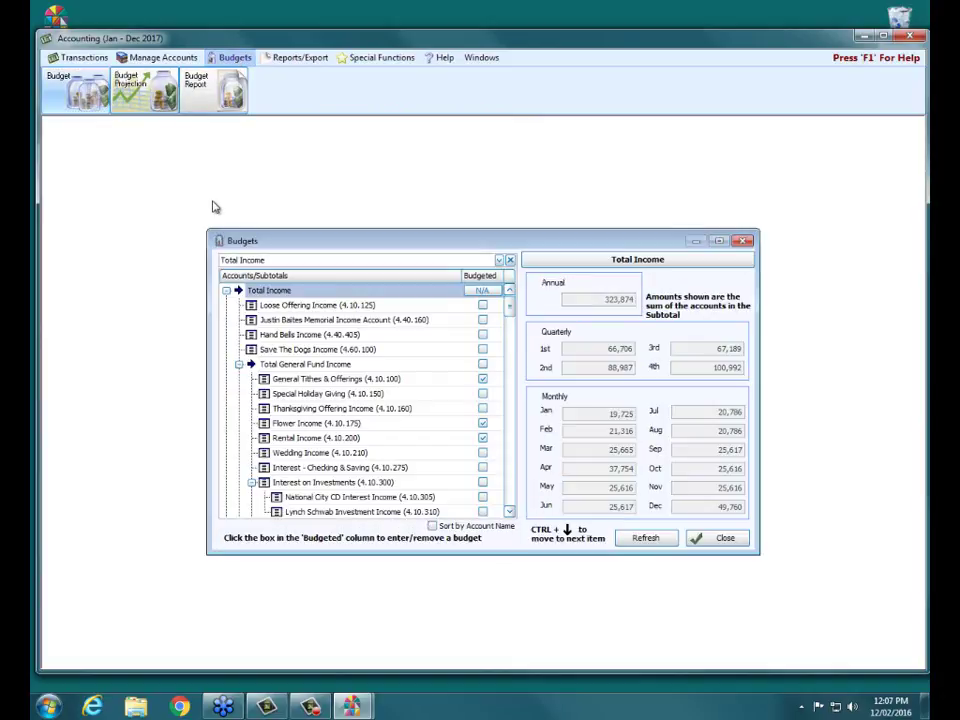
pyautogui.moveTo(516, 245); pyautogui.dragTo(476, 161)
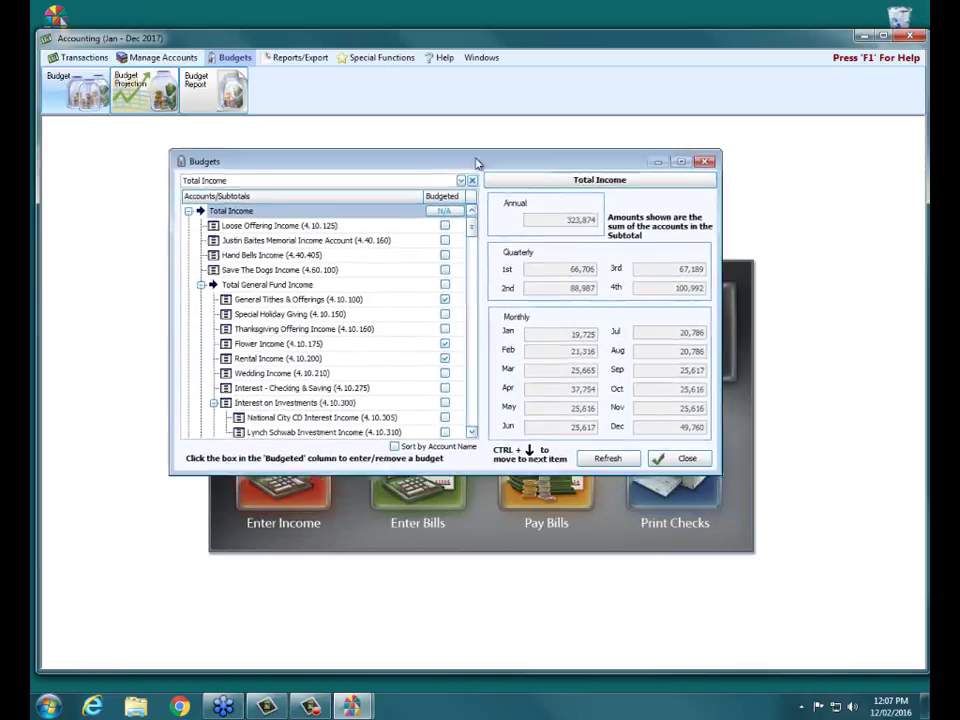
pyautogui.moveTo(716, 466); pyautogui.dragTo(796, 586)
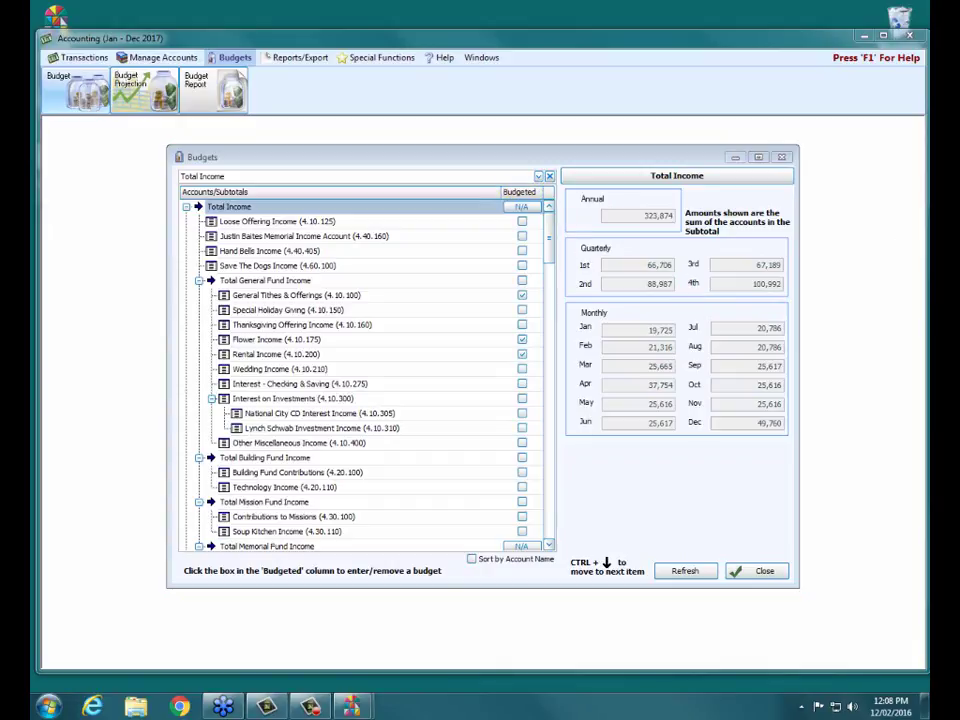
pyautogui.click(441, 299)
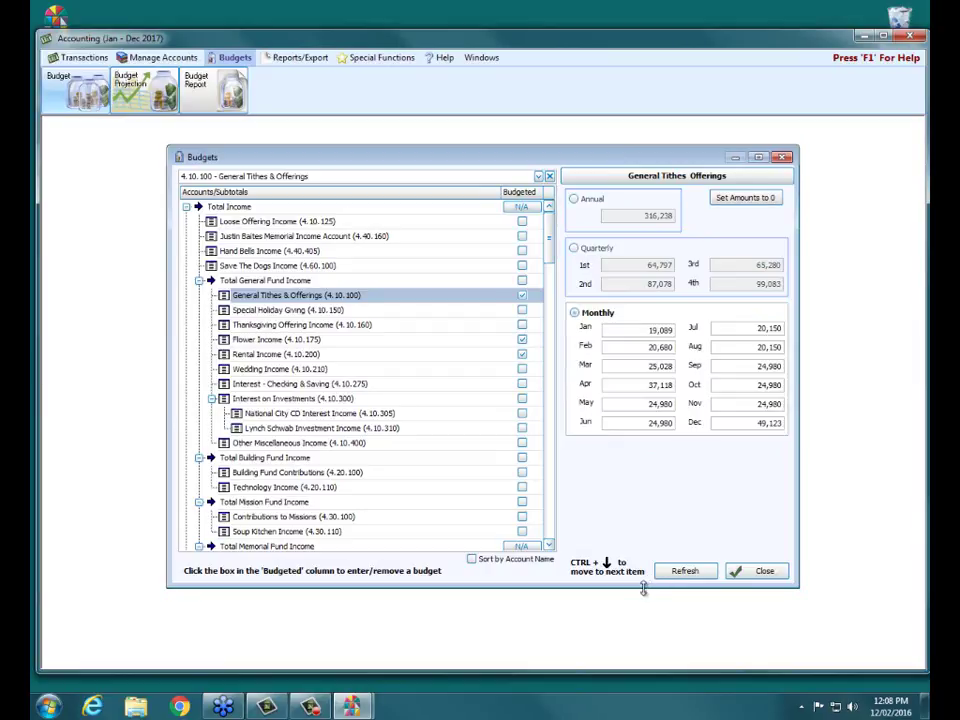
# Mark Loose Offering Income (4.10.125) as budgeted and set its budget to be entered monthly
pyautogui.click(340, 222)
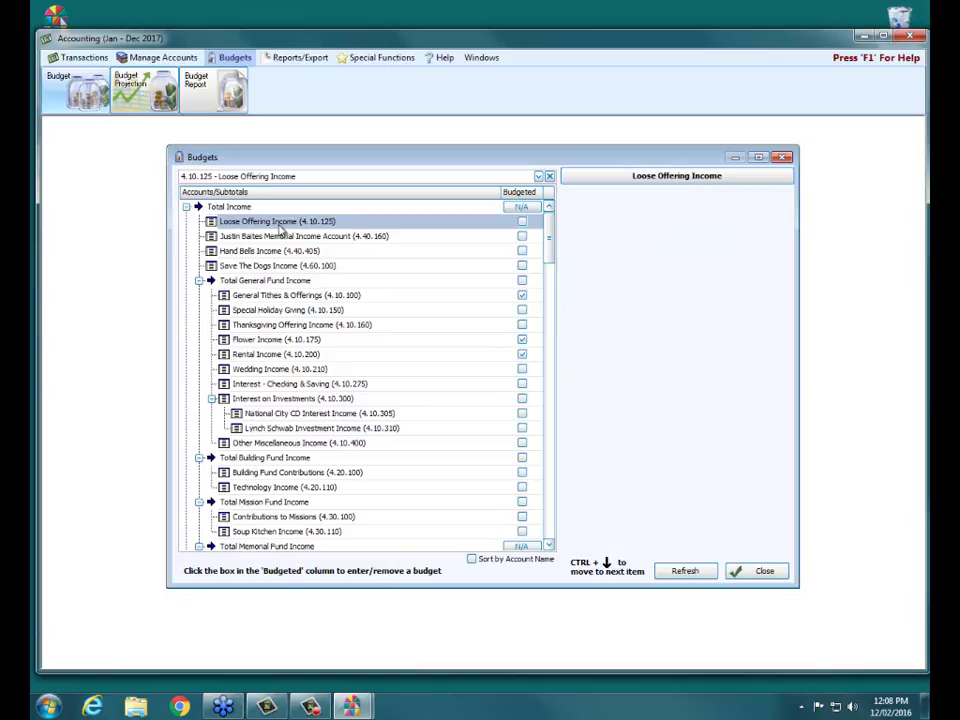
pyautogui.click(520, 222)
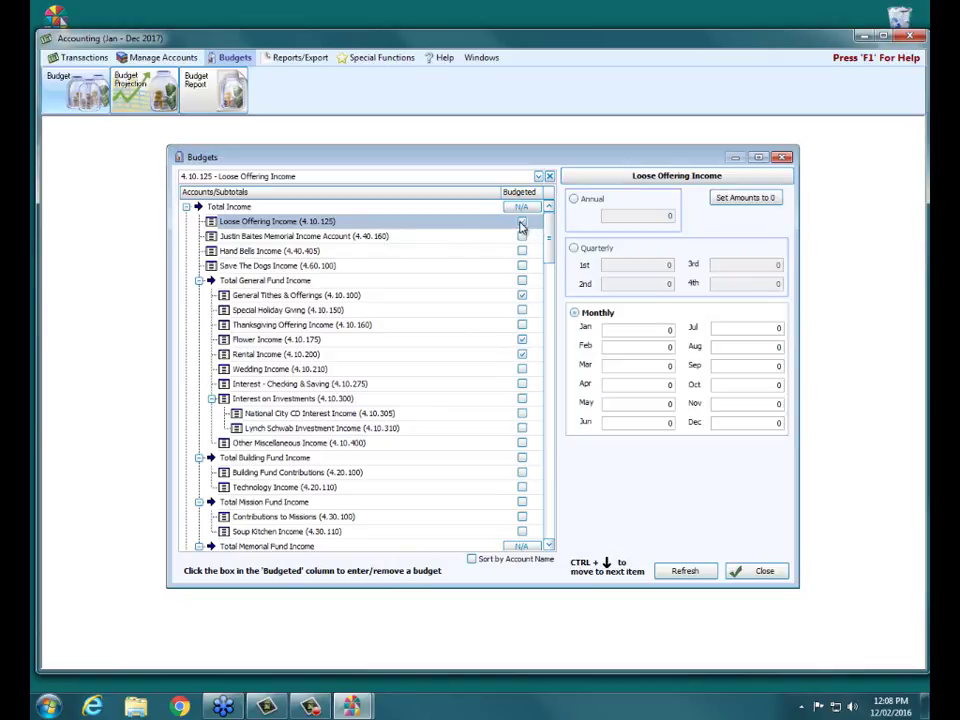
pyautogui.click(574, 201)
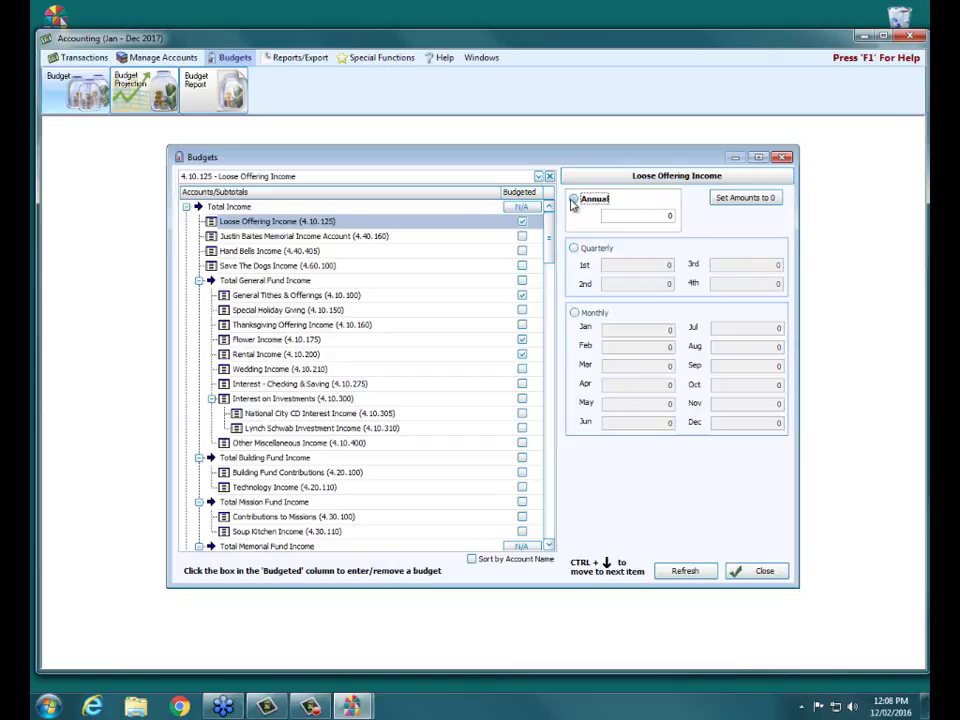
pyautogui.click(598, 250)
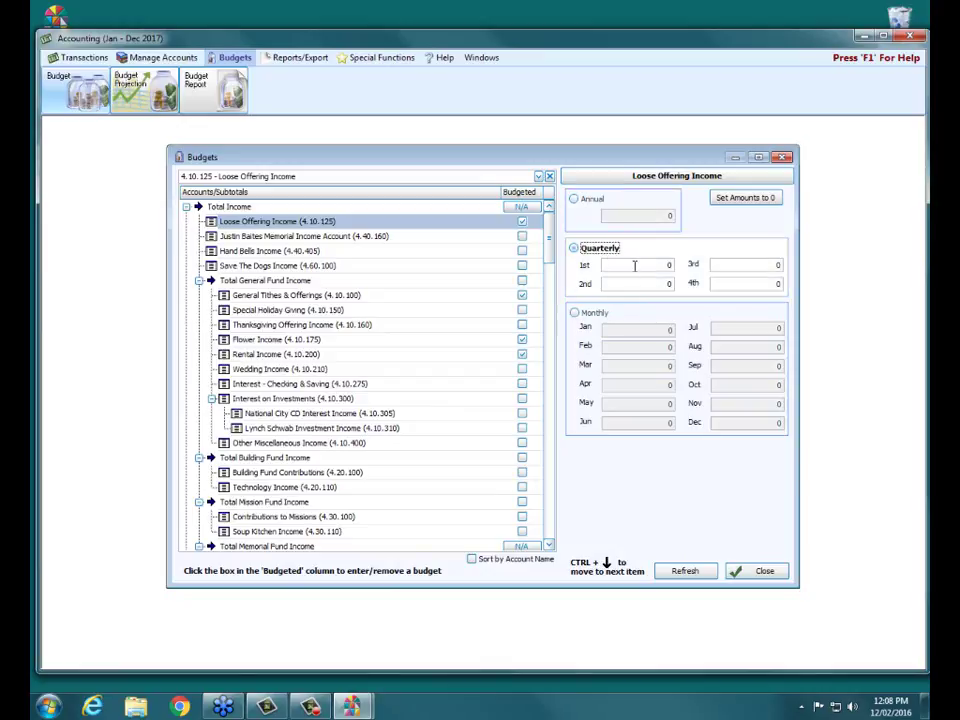
pyautogui.click(600, 314)
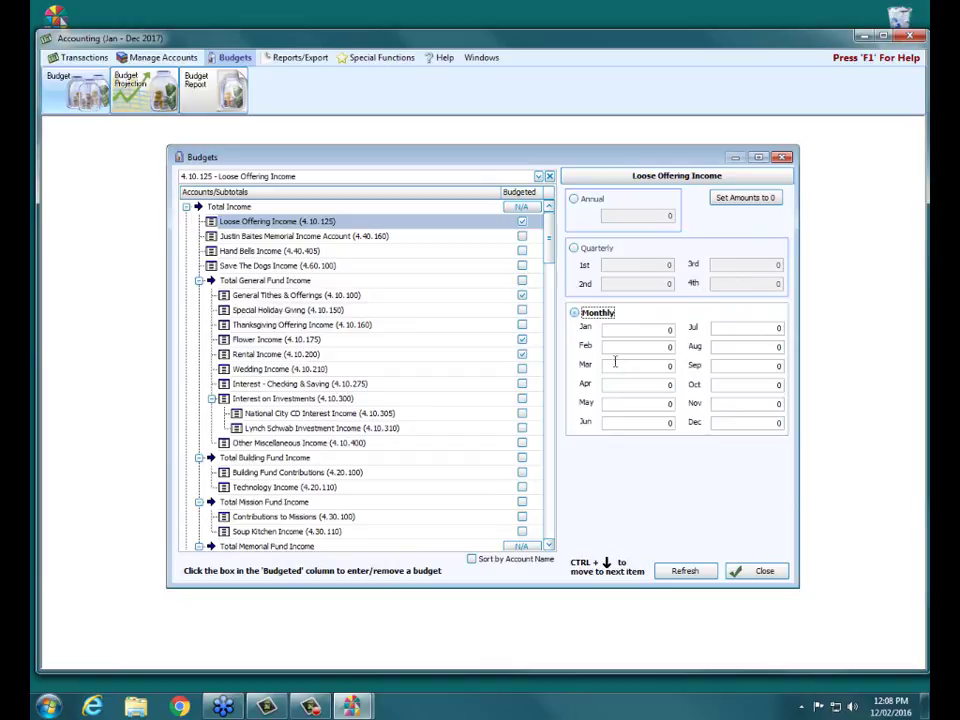
# Set the Loose Offering Income budget to 100 for November and December and 50 for July through October, and close the budgets
pyautogui.click(750, 422)
pyautogui.write('100')
pyautogui.click(772, 404)
pyautogui.write('100')
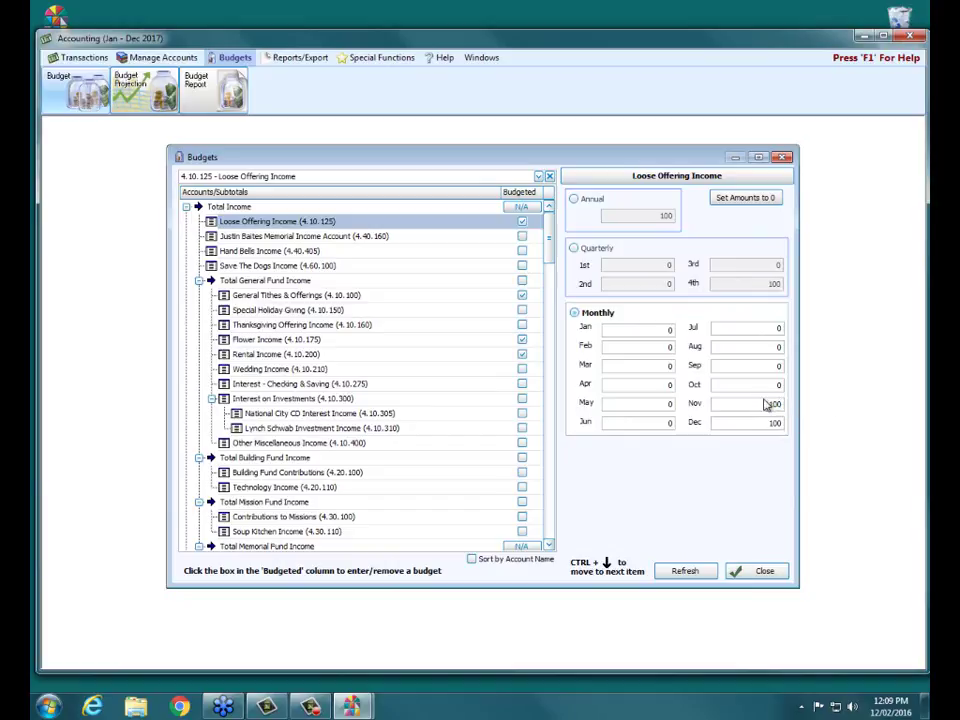
pyautogui.click(780, 386)
pyautogui.write('50')
pyautogui.click(778, 366)
pyautogui.write('50')
pyautogui.click(778, 347)
pyautogui.write('50')
pyautogui.click(779, 328)
pyautogui.write('50')
pyautogui.click(383, 236)
pyautogui.click(380, 227)
pyautogui.click(783, 157)
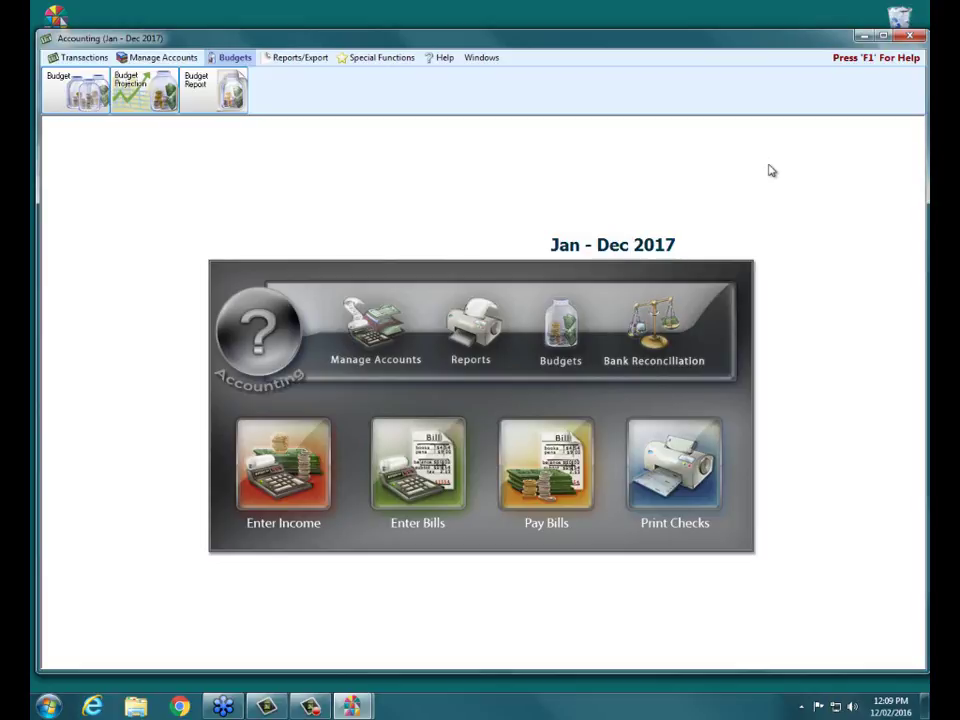
# Open the budget projection, acknowledge the exclusive access notice and maximize the projection window
pyautogui.click(144, 104)
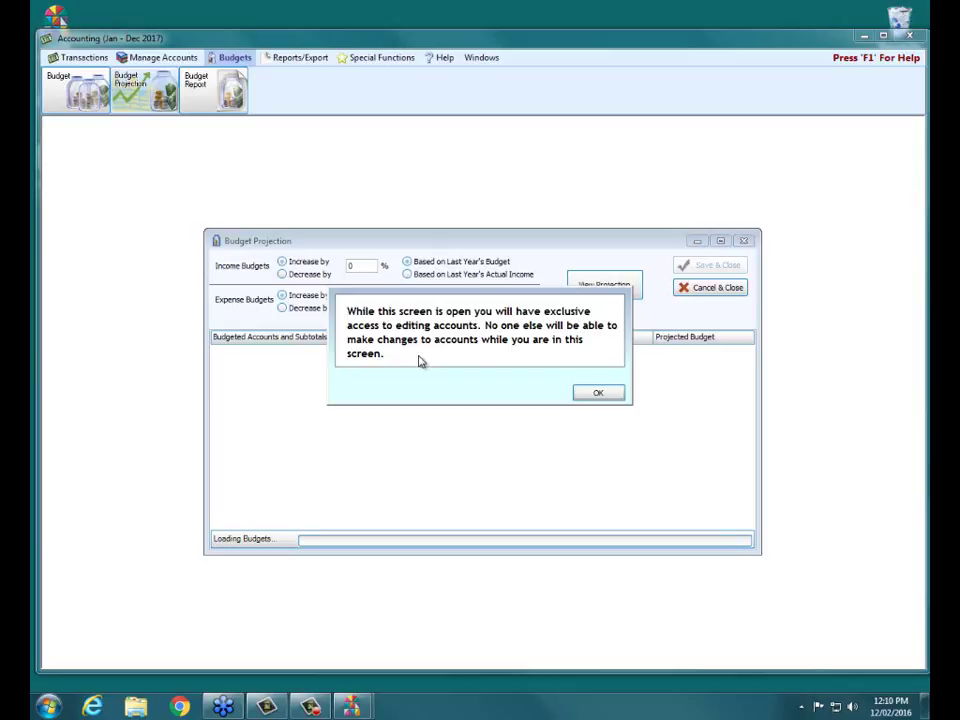
pyautogui.click(597, 392)
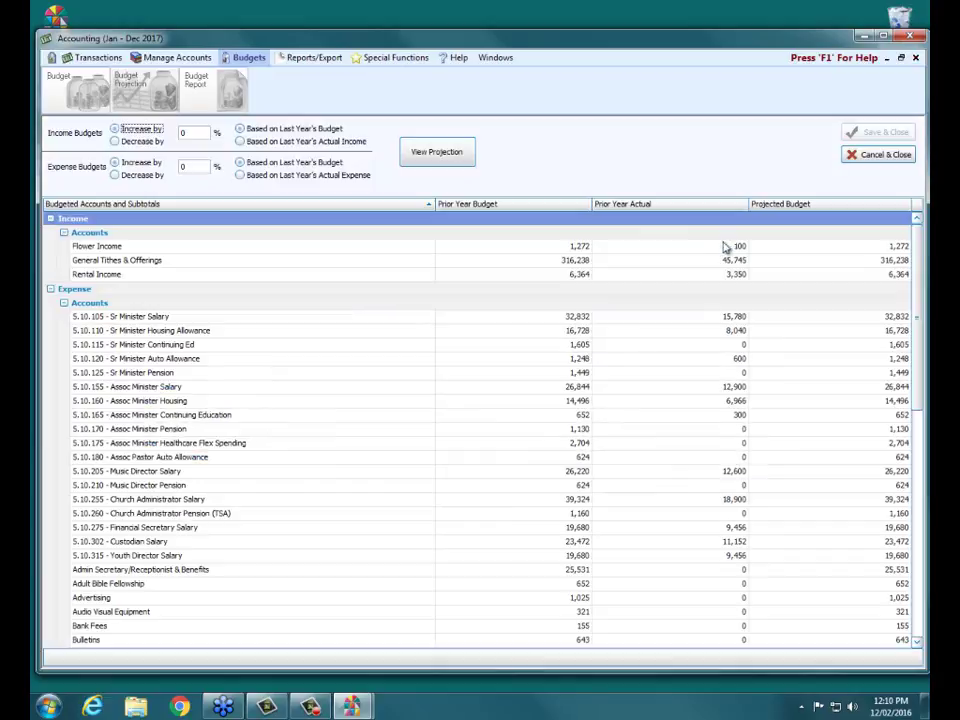
pyautogui.click(720, 241)
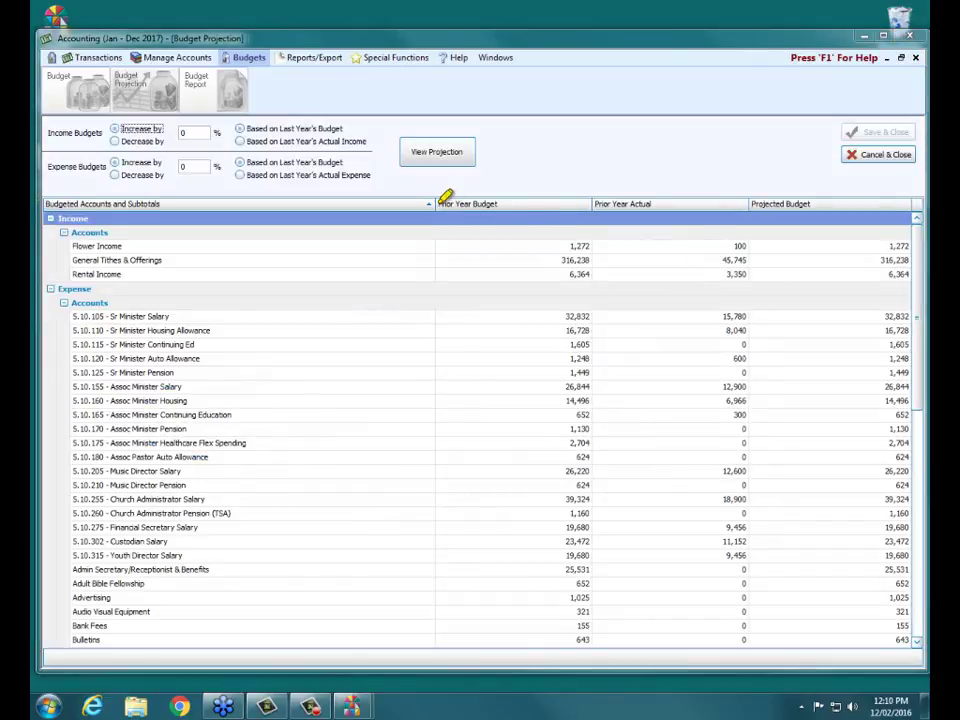
pyautogui.moveTo(438, 204); pyautogui.dragTo(579, 197)
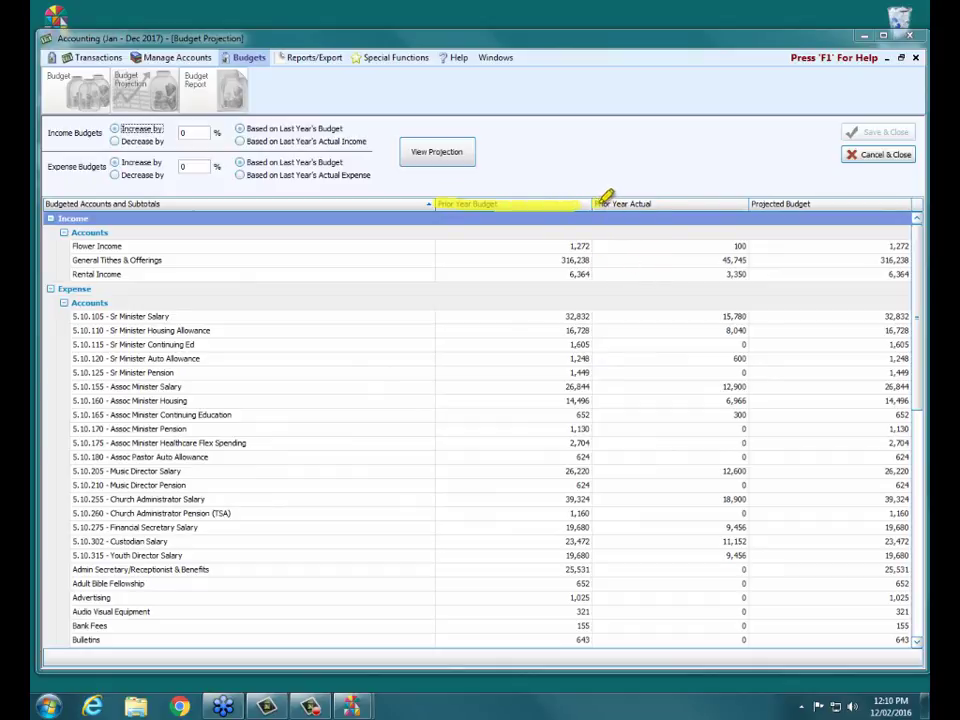
pyautogui.moveTo(594, 204); pyautogui.dragTo(723, 204)
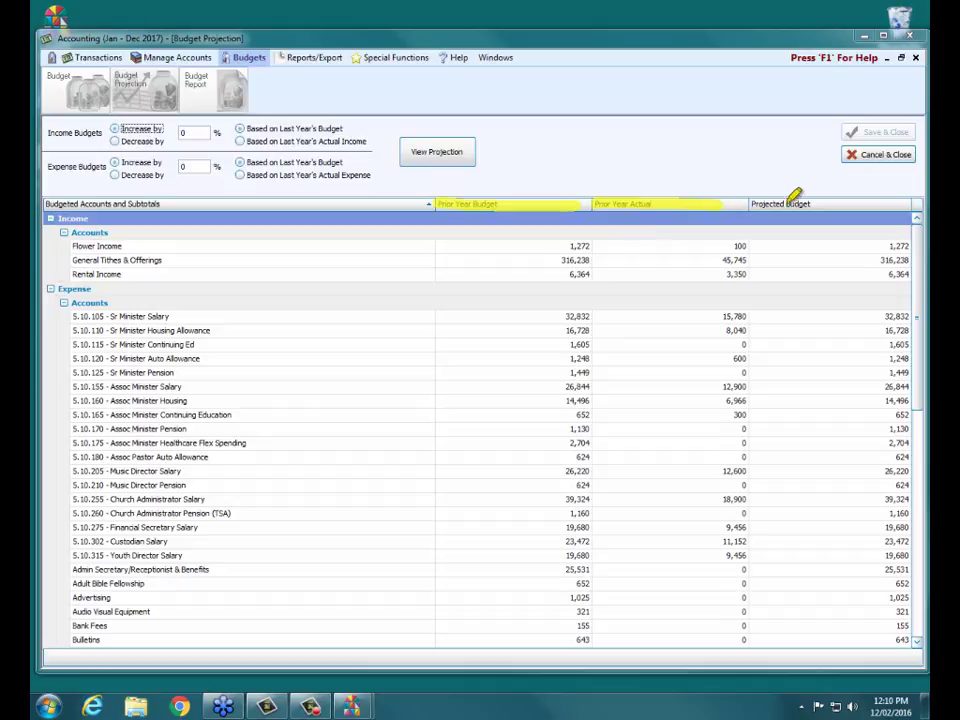
pyautogui.moveTo(752, 204); pyautogui.dragTo(843, 203)
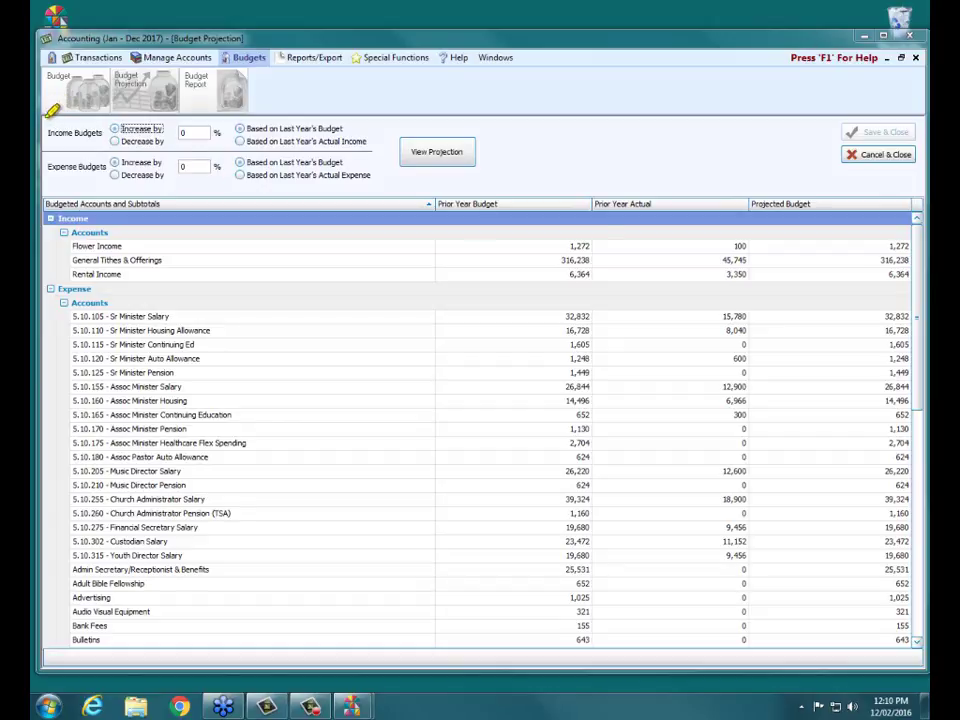
pyautogui.moveTo(46, 116)
pyautogui.mouseDown()
pyautogui.moveTo(44, 178)
pyautogui.moveTo(50, 119)
pyautogui.mouseUp()
# Project the income budgets with a 20% decrease based on last year's budget
pyautogui.click(130, 142)
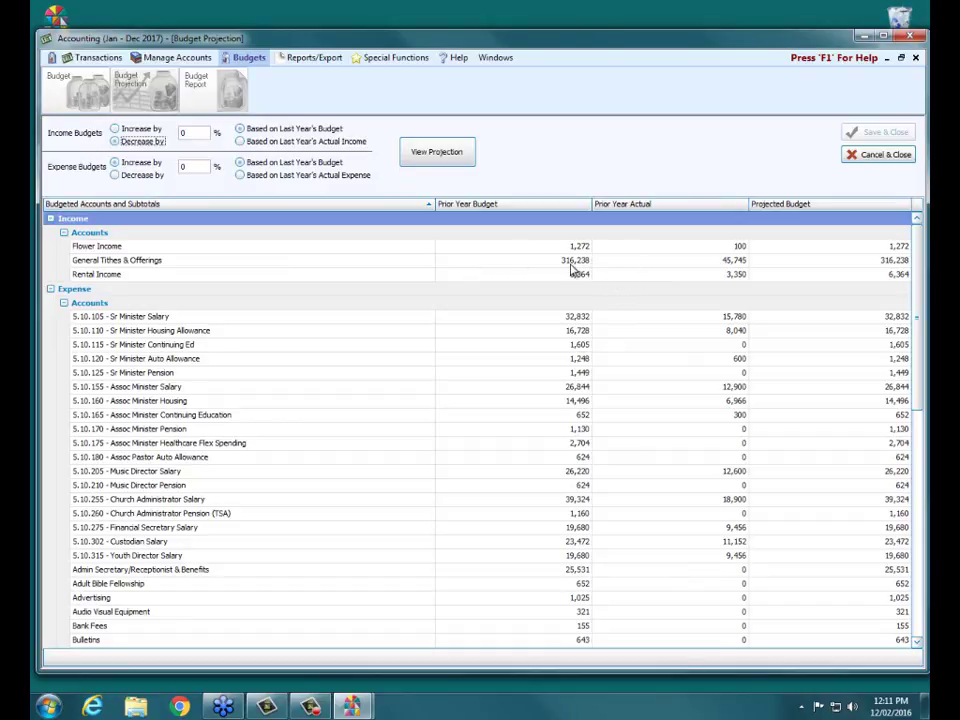
pyautogui.click(472, 264)
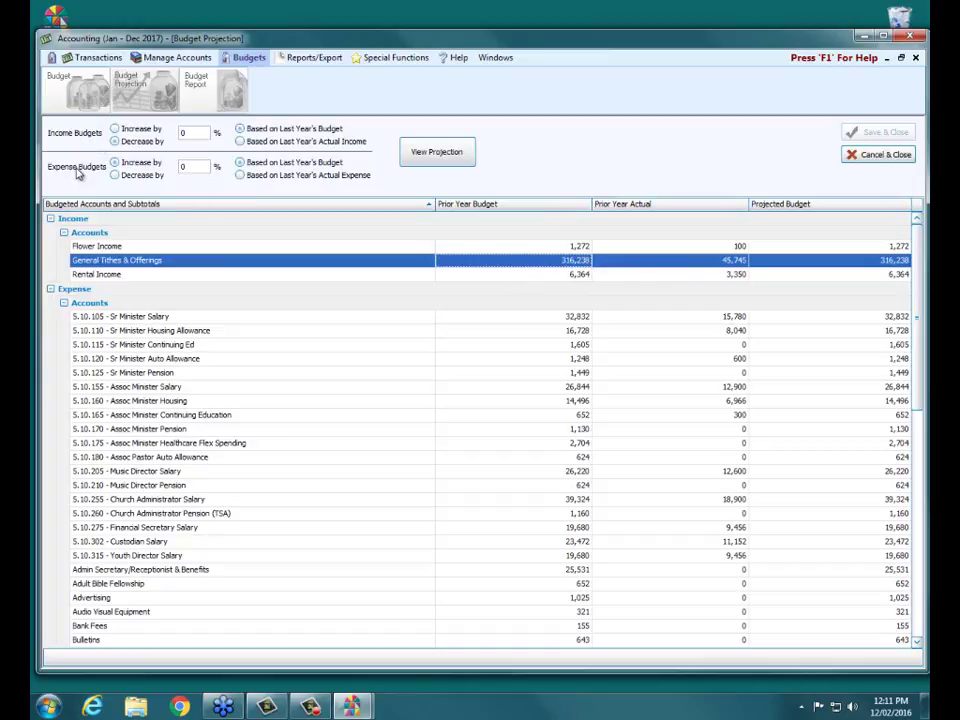
pyautogui.click(143, 130)
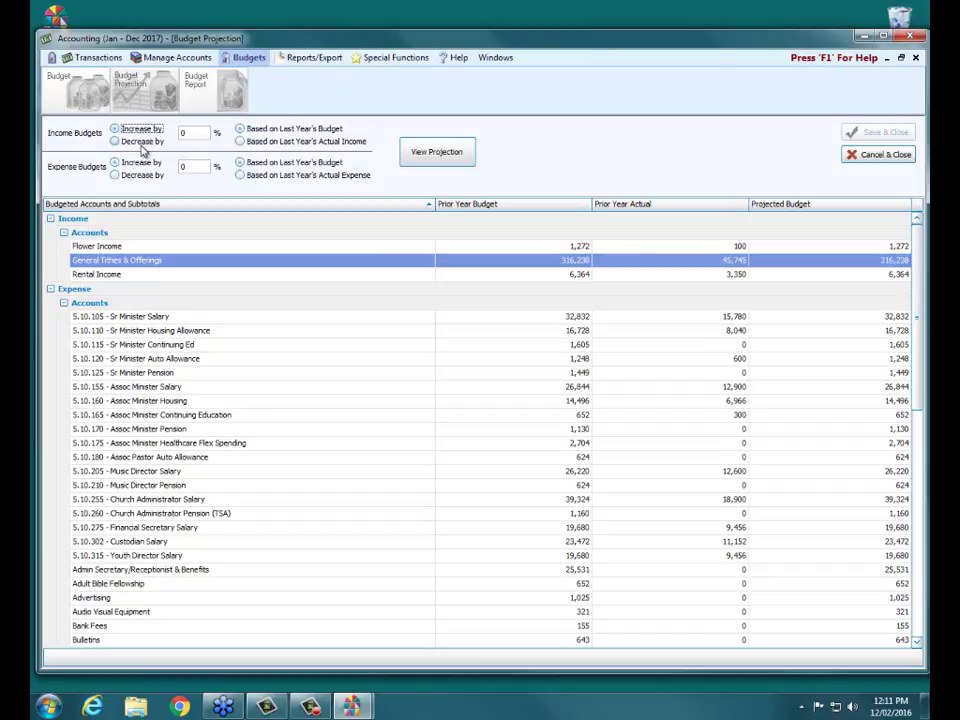
pyautogui.click(140, 142)
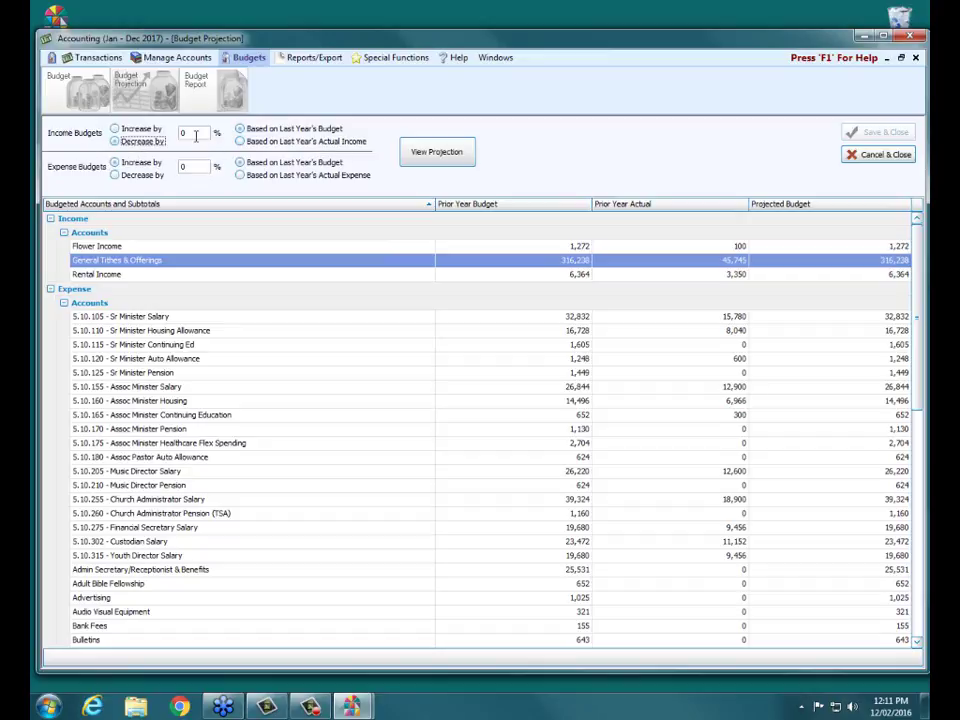
pyautogui.moveTo(196, 135); pyautogui.dragTo(165, 139)
pyautogui.press('BackSpace')
pyautogui.write('20')
pyautogui.click(443, 159)
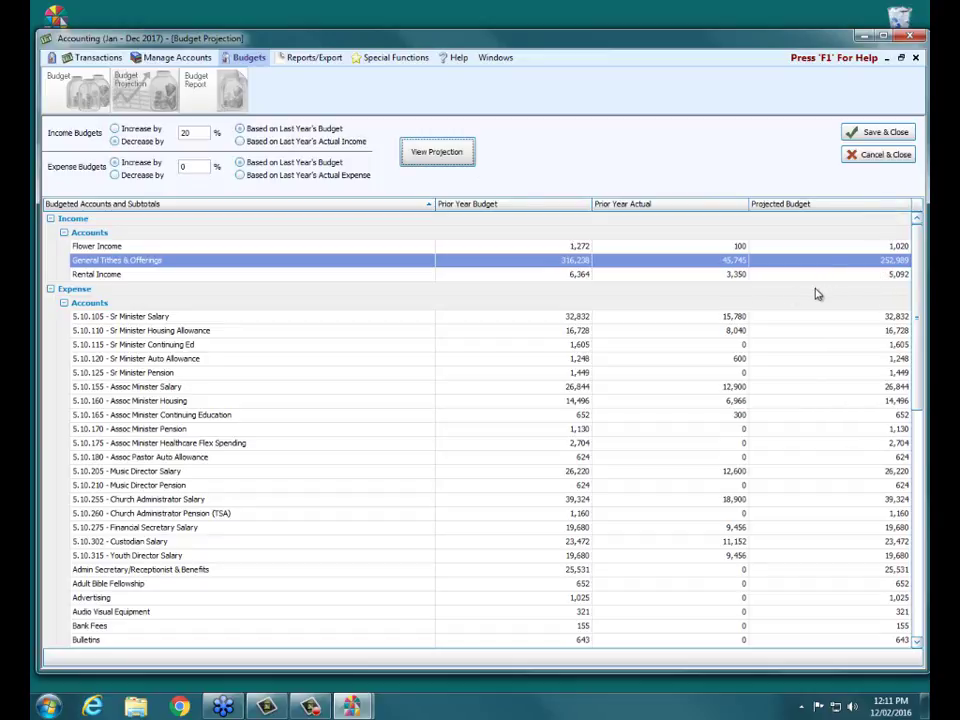
# Project the income budgets with a 20% increase based on last year's actual income, and save it over the current budgets
pyautogui.click(268, 145)
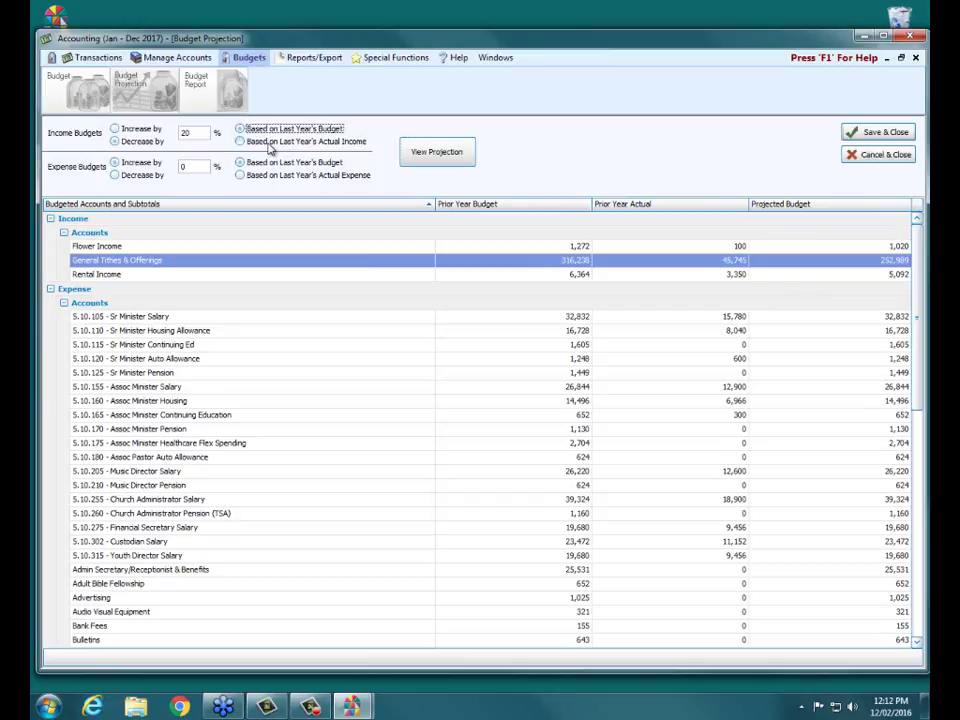
pyautogui.click(140, 131)
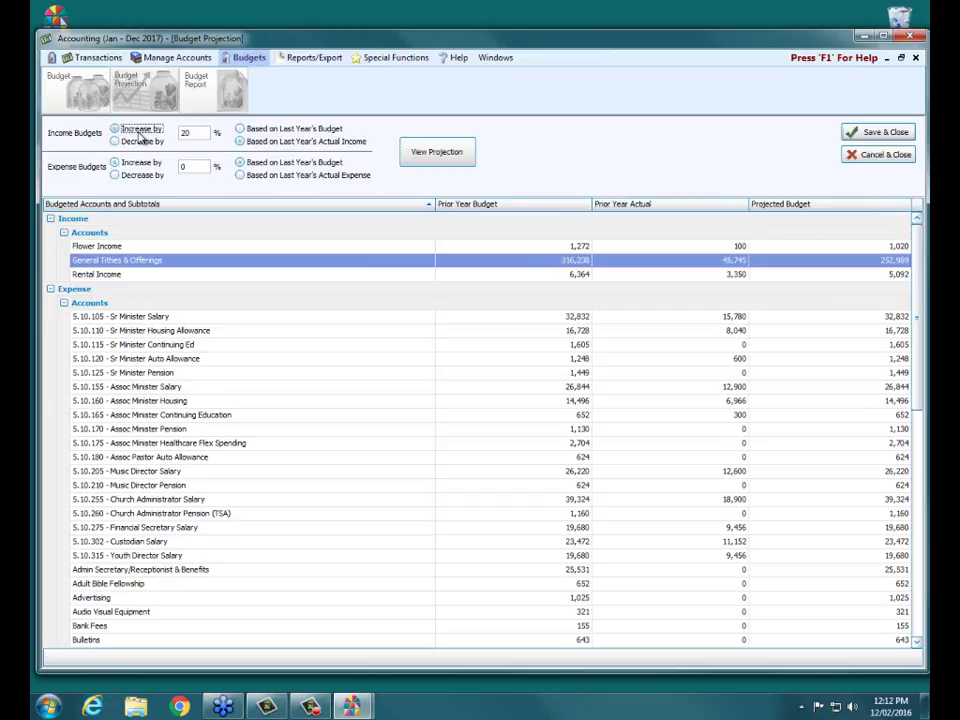
pyautogui.click(428, 160)
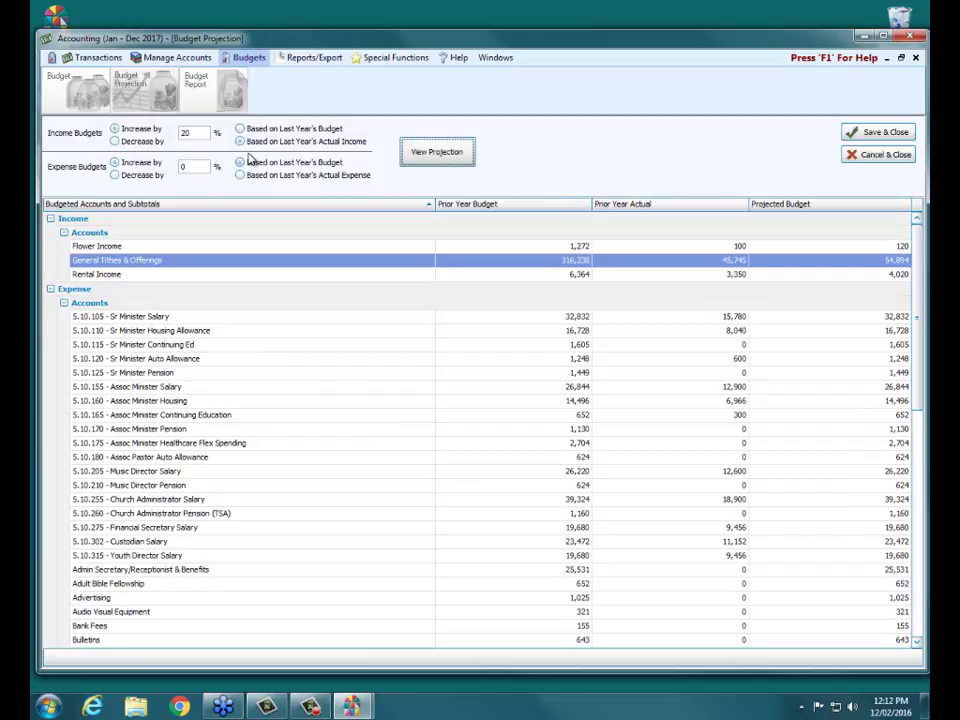
pyautogui.click(848, 132)
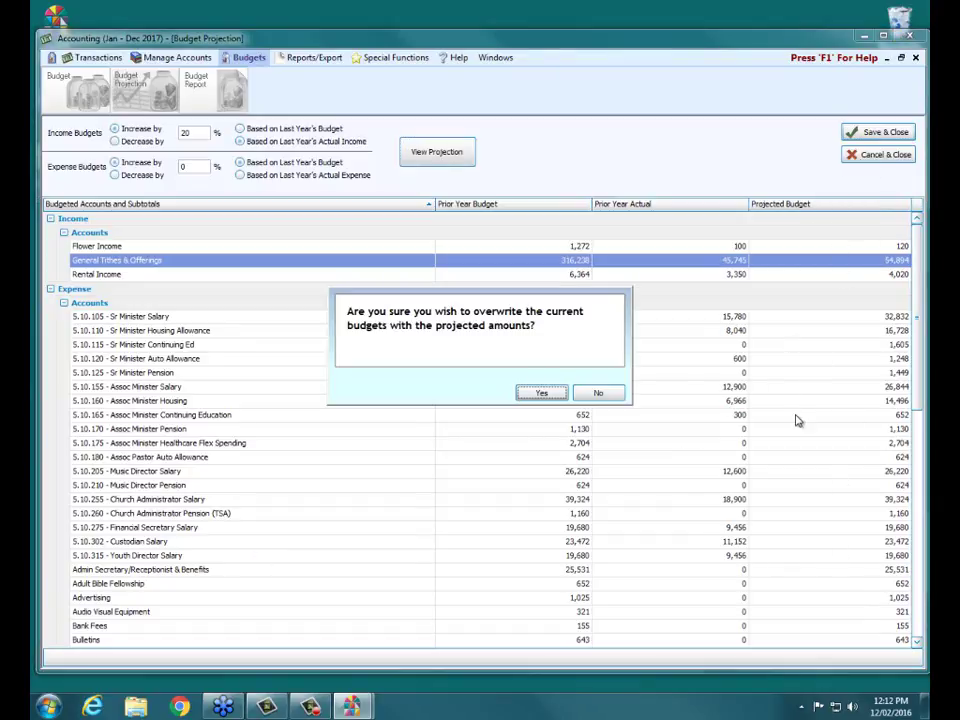
pyautogui.click(542, 392)
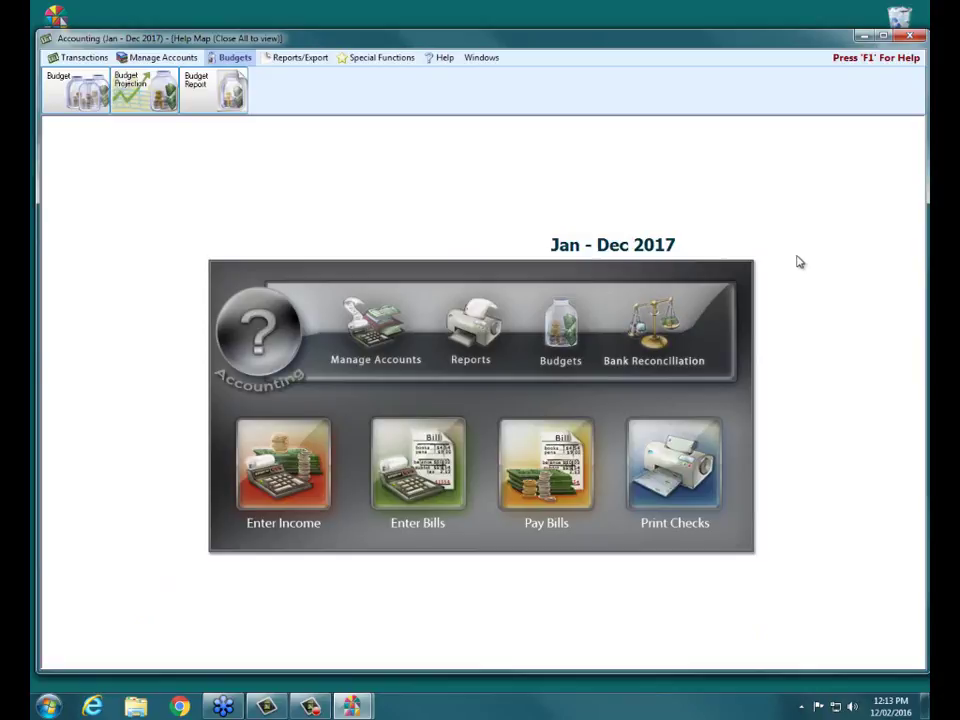
# Review the monthly budget amounts of the General Tithes & Offerings account, and close the budgets
pyautogui.click(66, 95)
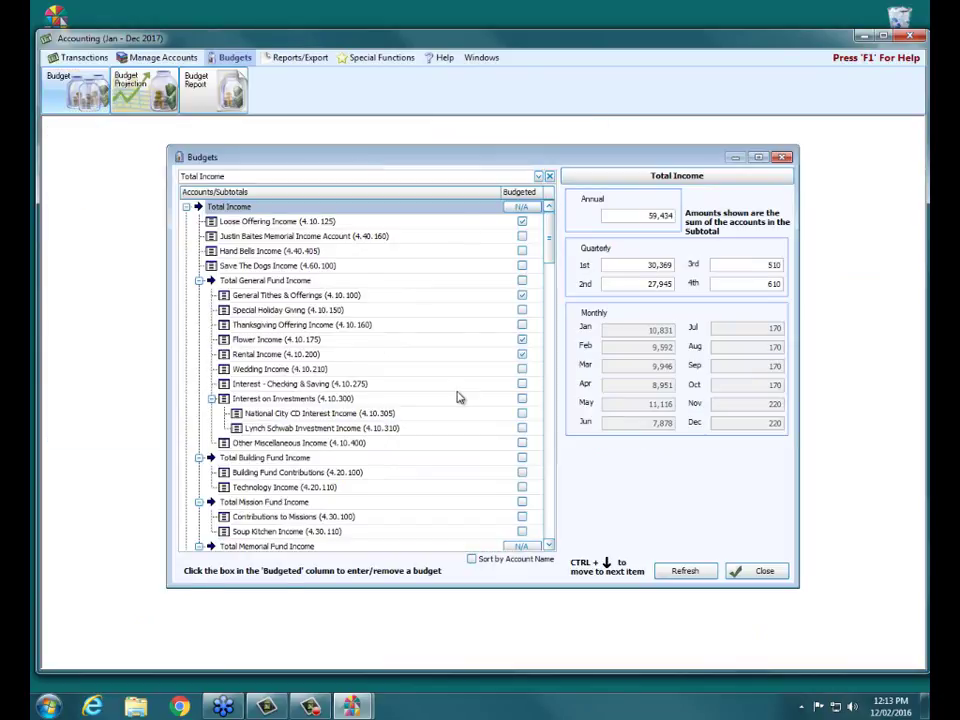
pyautogui.click(284, 295)
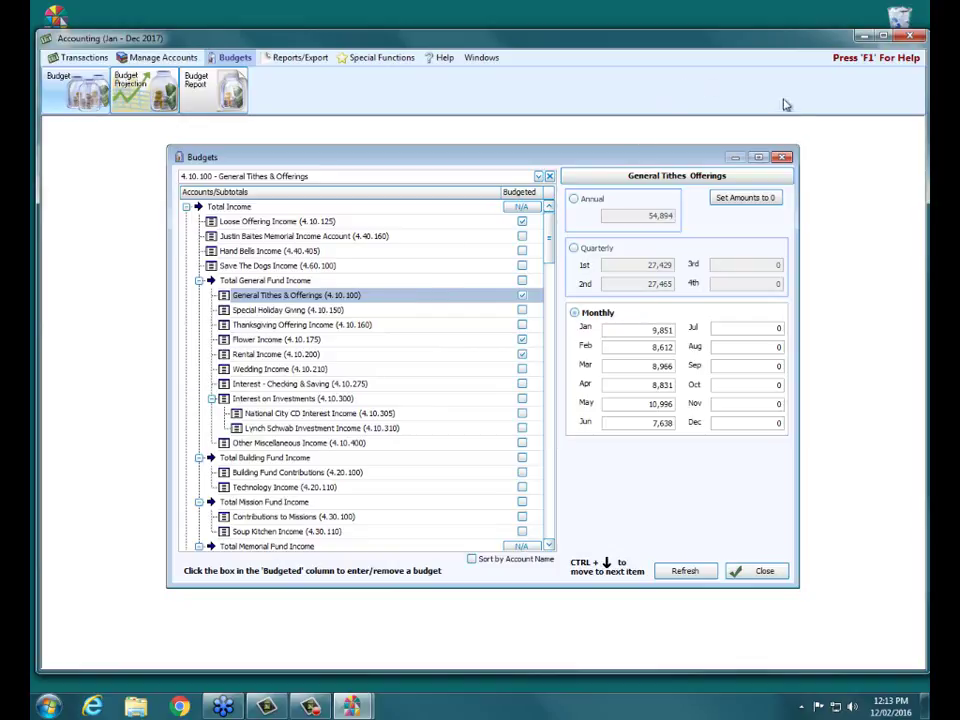
pyautogui.click(780, 157)
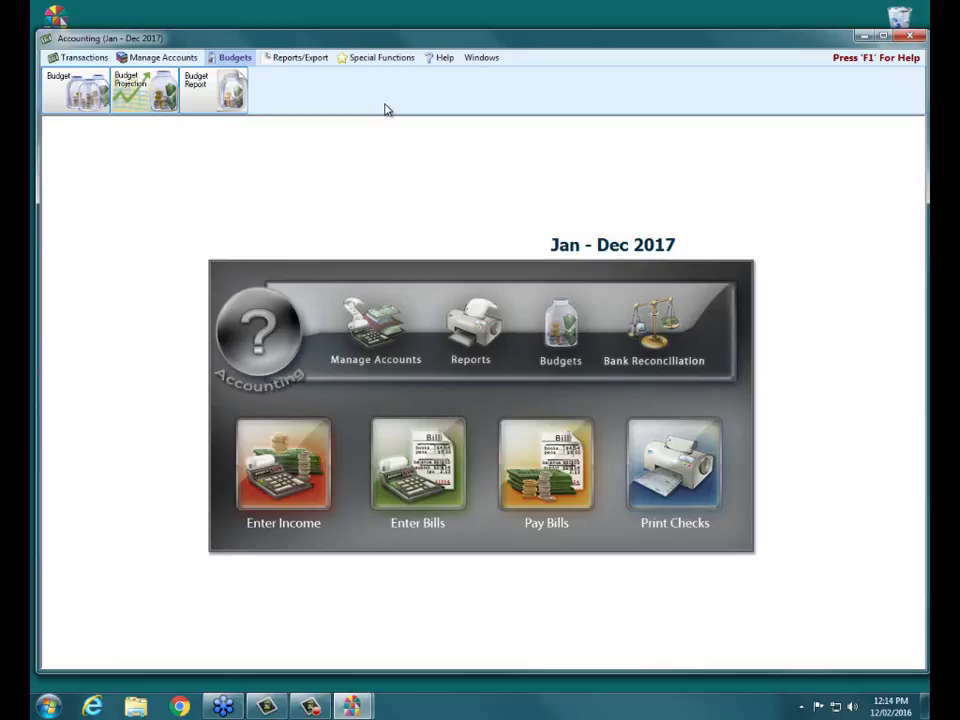
# Switch to the existing accounting year 01/01/2016 thru 12/31/2016
pyautogui.click(381, 59)
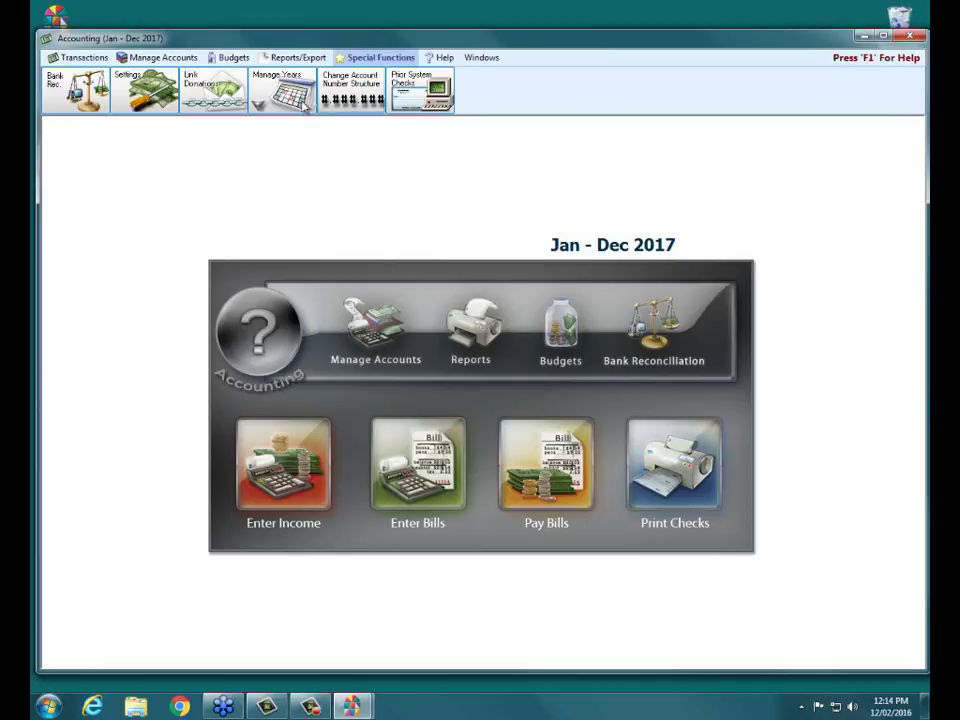
pyautogui.click(268, 97)
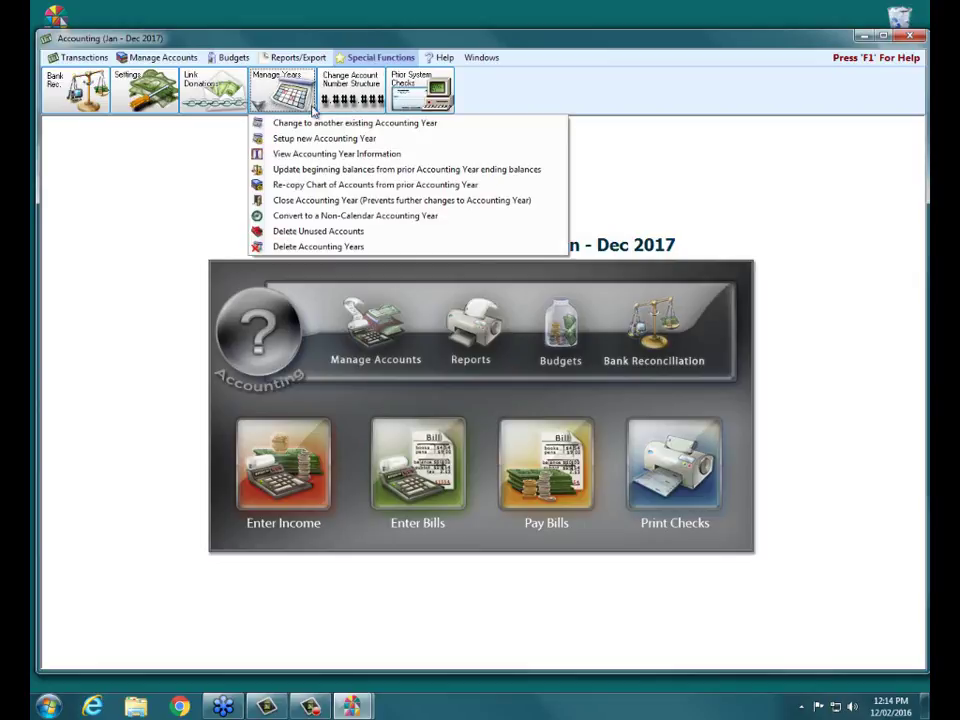
pyautogui.click(334, 125)
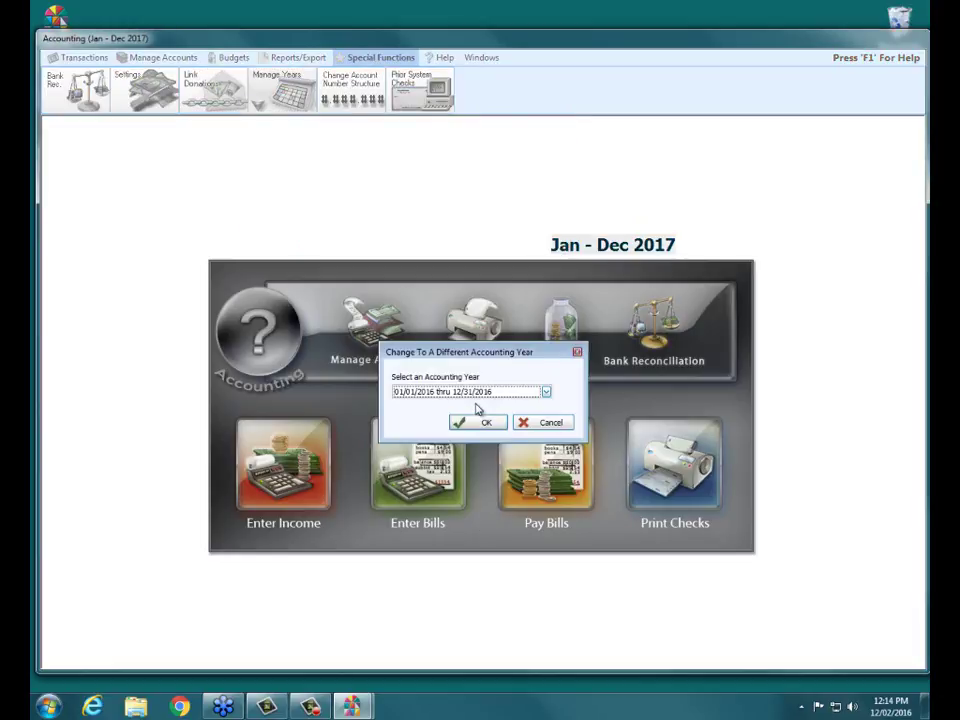
pyautogui.click(476, 421)
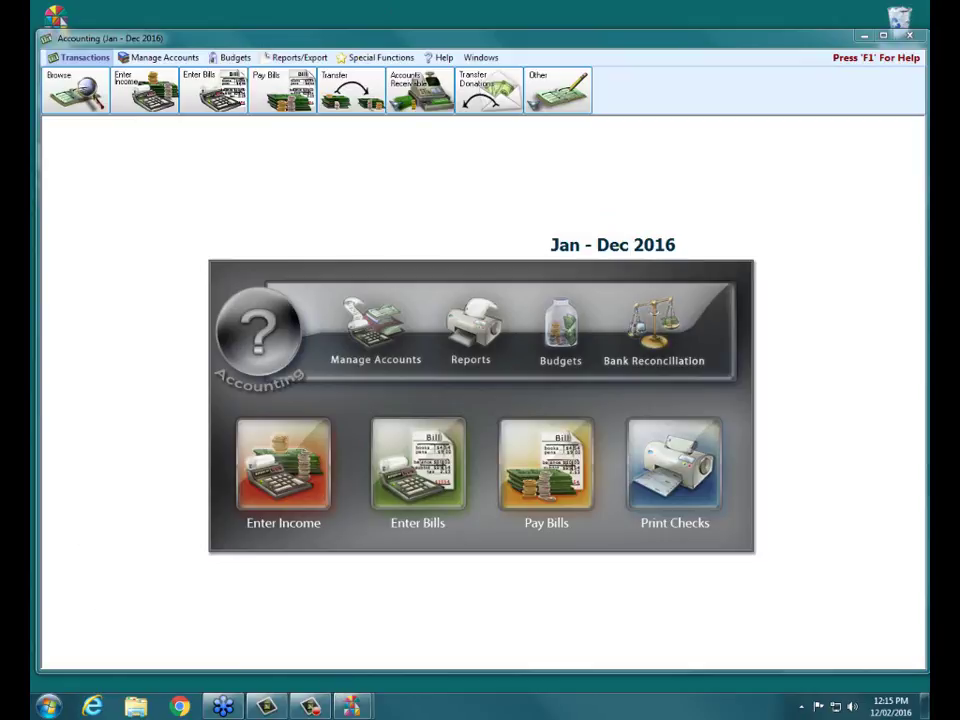
# Switch back to the accounting year 01/01/2017 thru 12/31/2017
pyautogui.click(360, 59)
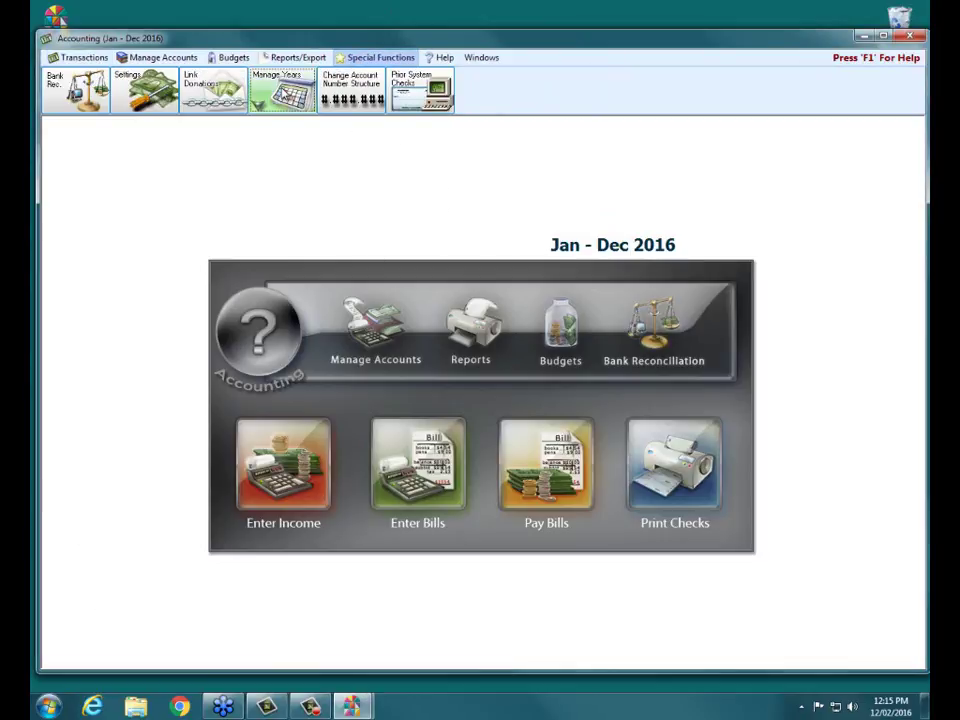
pyautogui.click(284, 93)
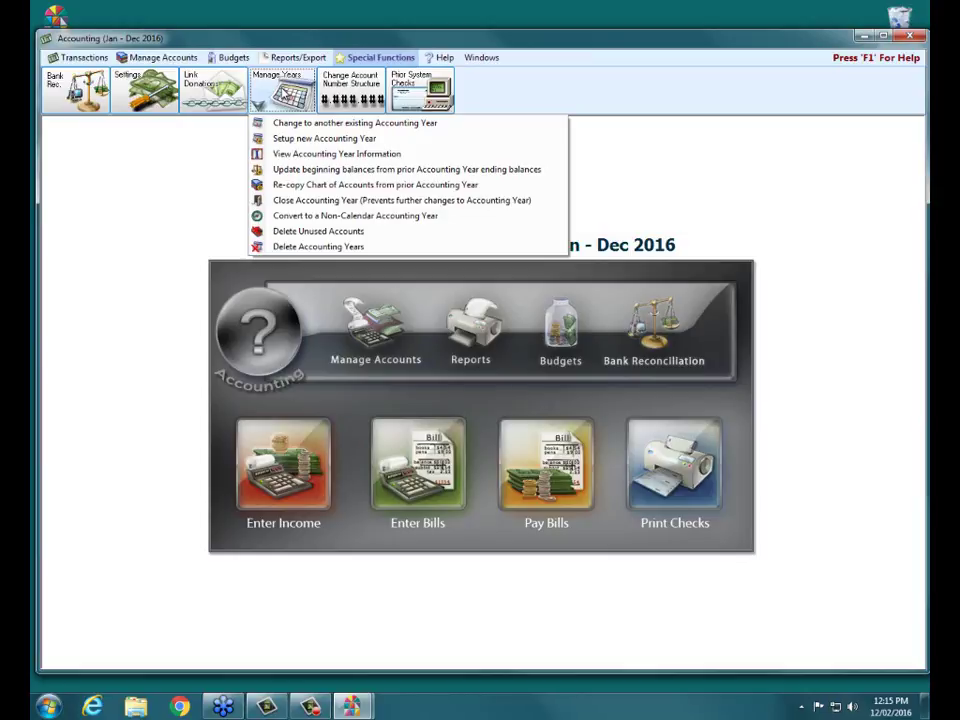
pyautogui.click(306, 123)
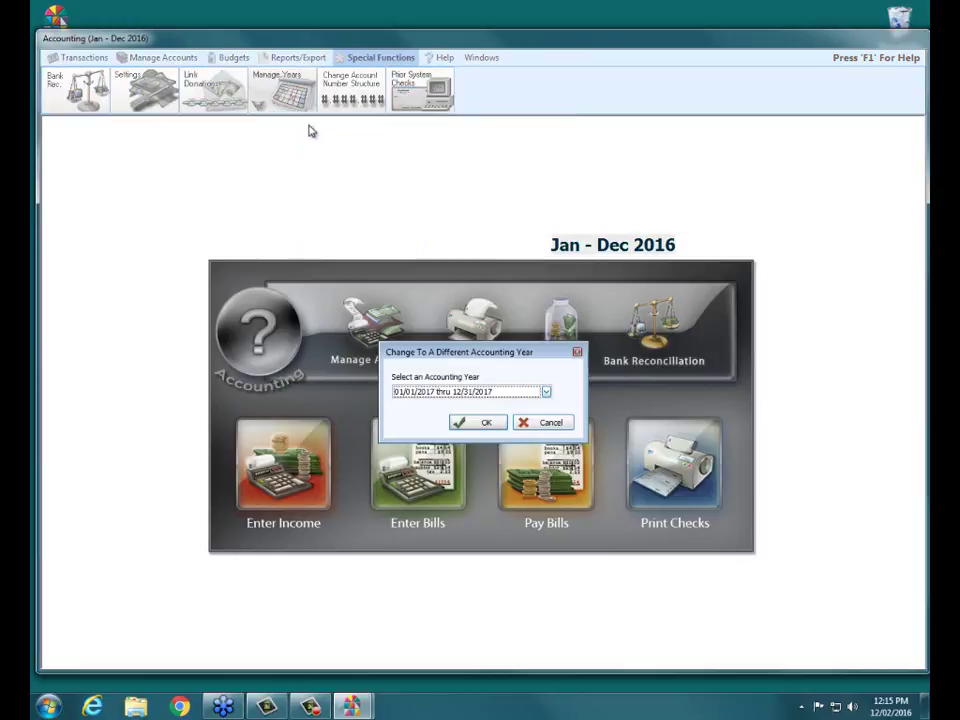
pyautogui.click(481, 424)
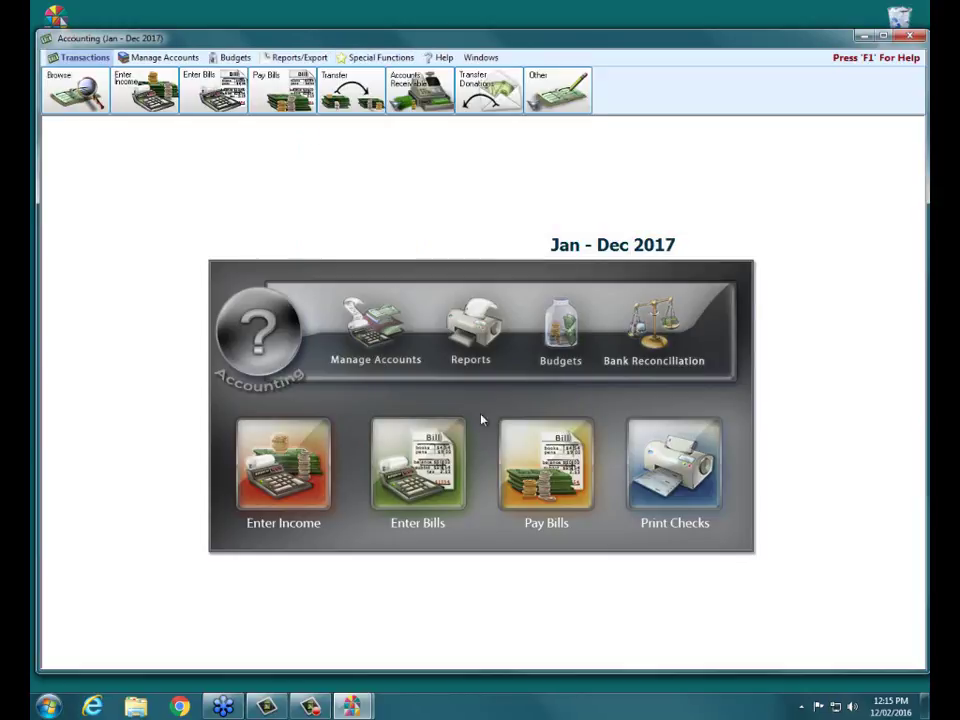
# Update the Jan - Dec 2017 beginning balances from the Jan - Dec 2016 ending balances, and acknowledge the completion notice
pyautogui.click(368, 58)
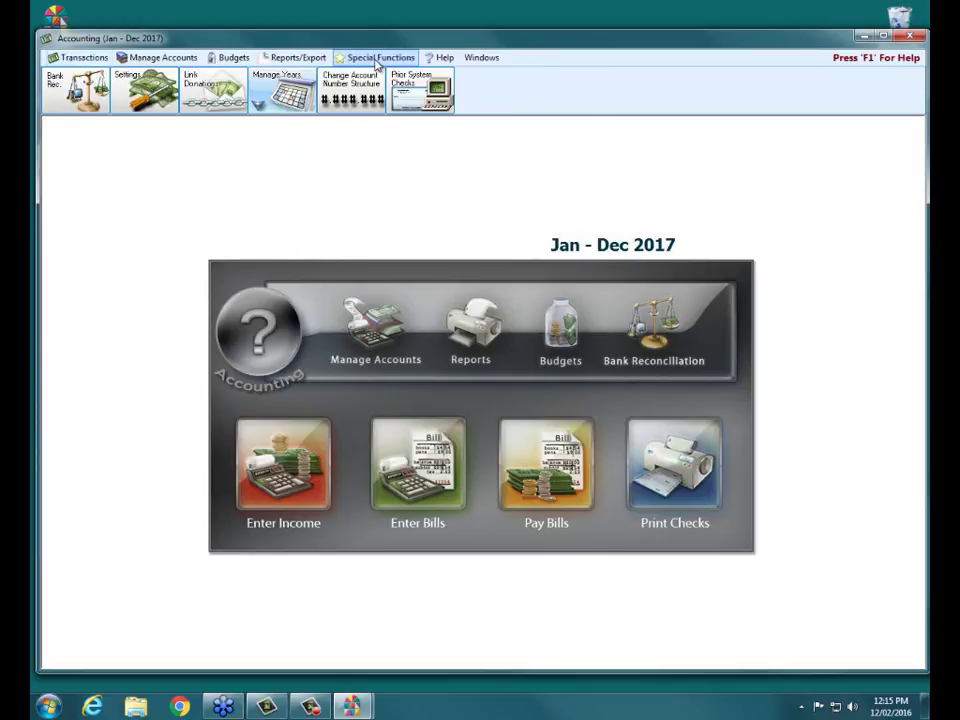
pyautogui.click(291, 110)
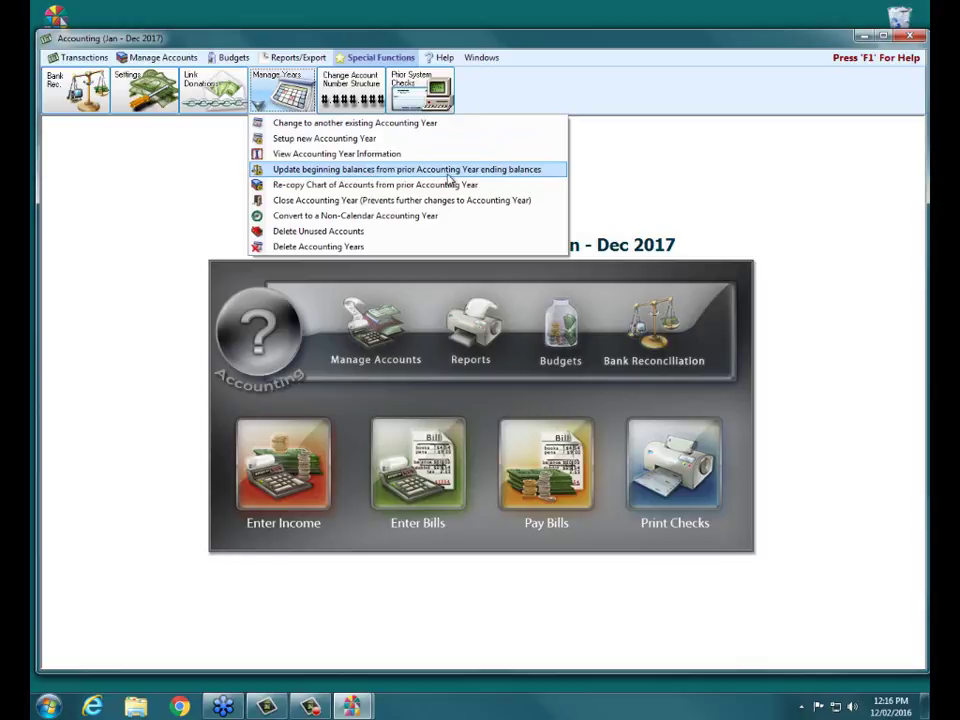
pyautogui.click(546, 172)
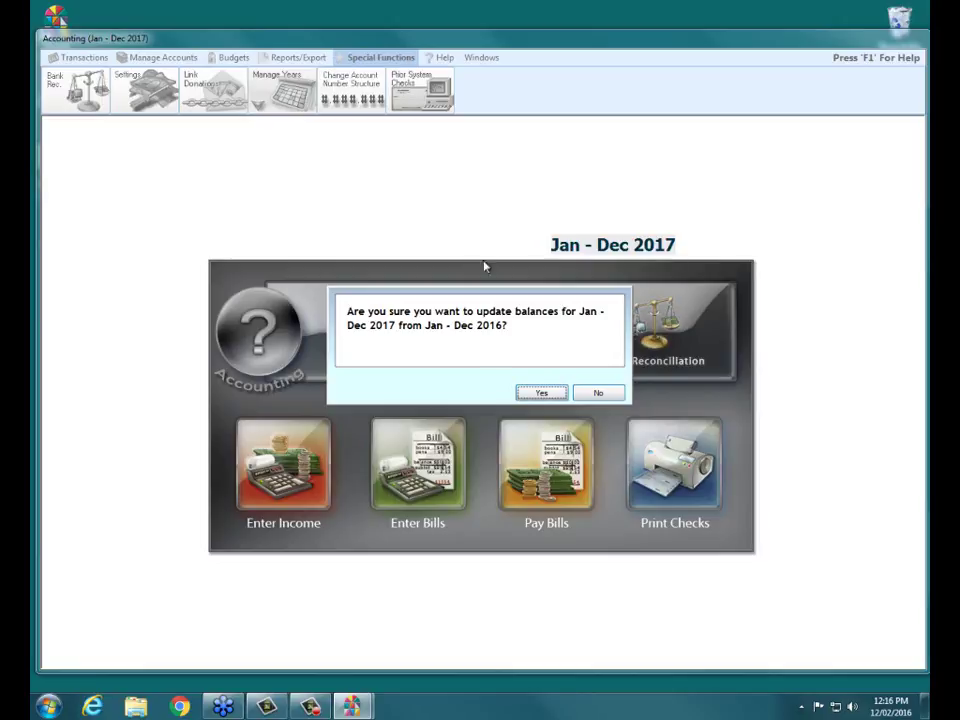
pyautogui.click(540, 393)
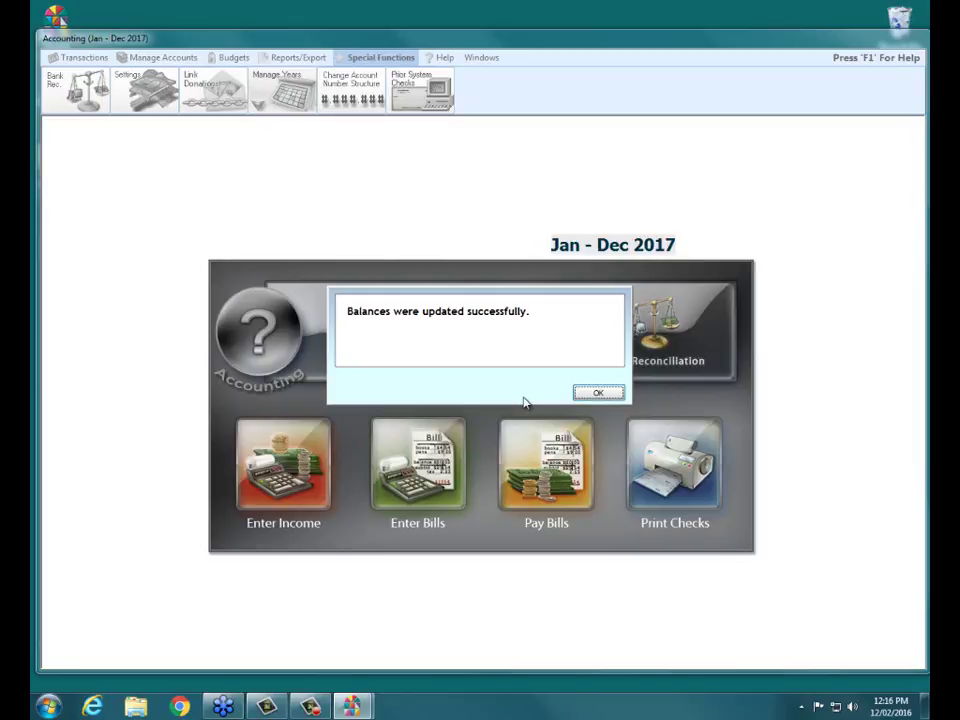
pyautogui.click(606, 393)
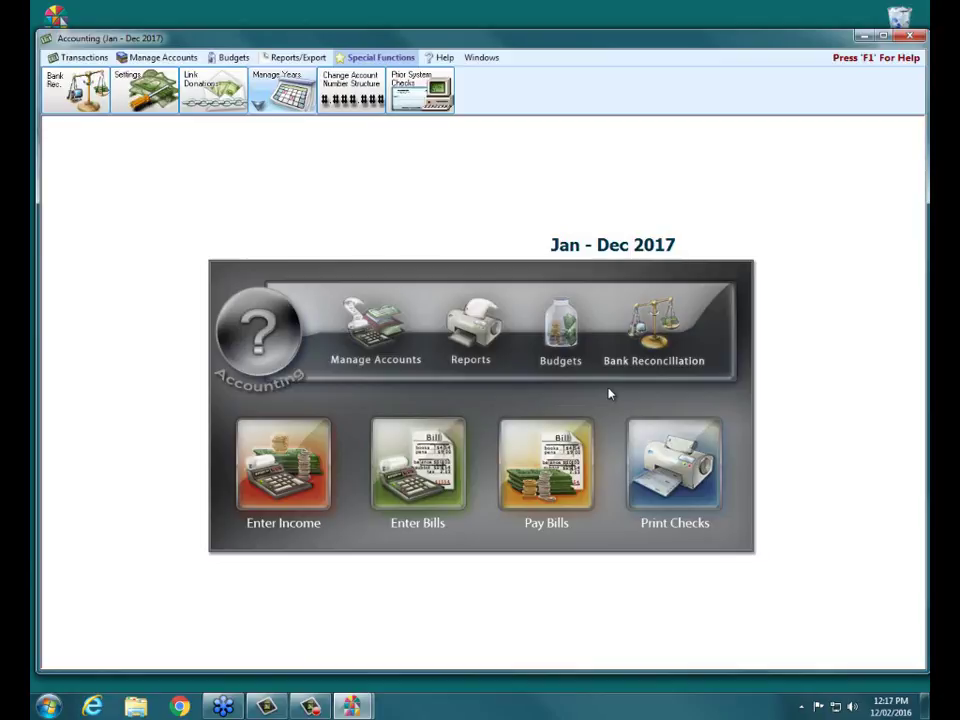
# Switch to Internet Explorer and open the New Year Prep & Help page from the Support section of the Church Windows website
pyautogui.click(178, 707)
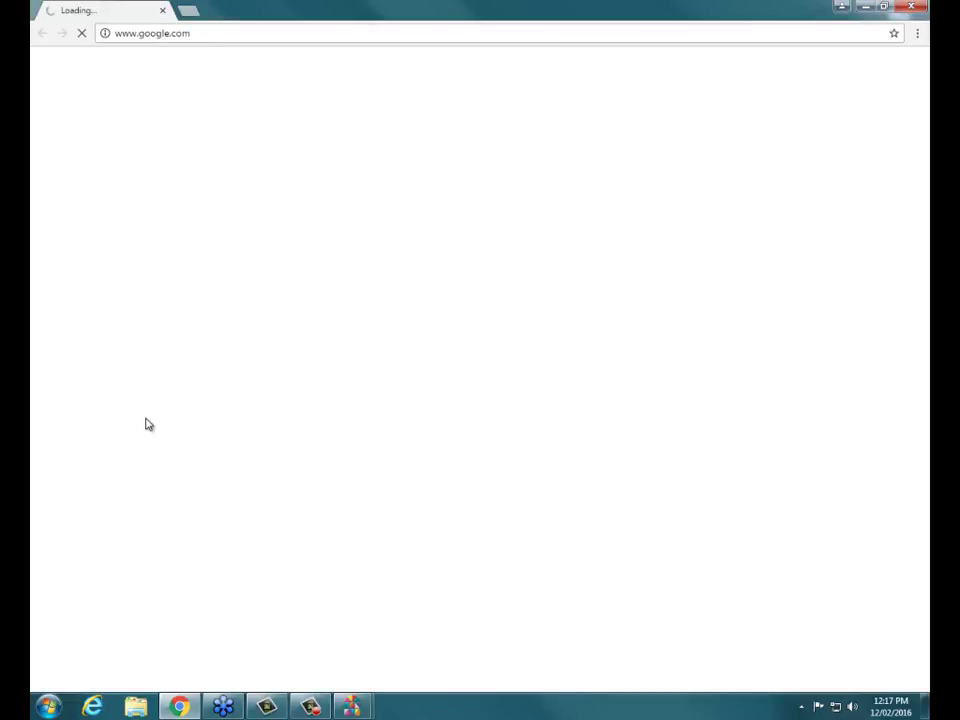
pyautogui.click(914, 7)
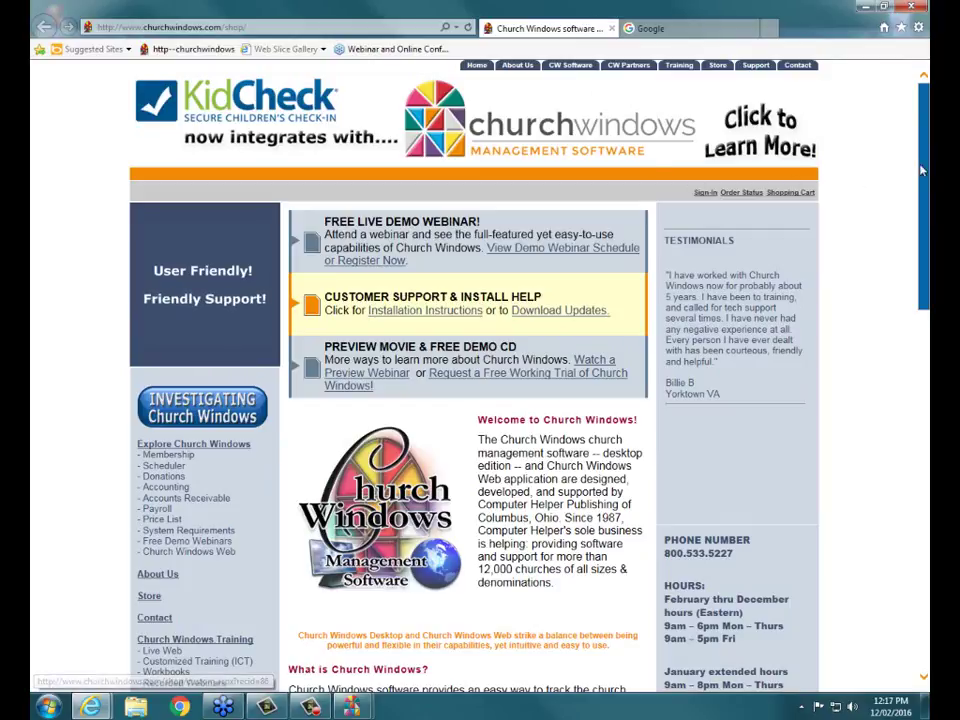
pyautogui.moveTo(926, 155); pyautogui.dragTo(916, 310)
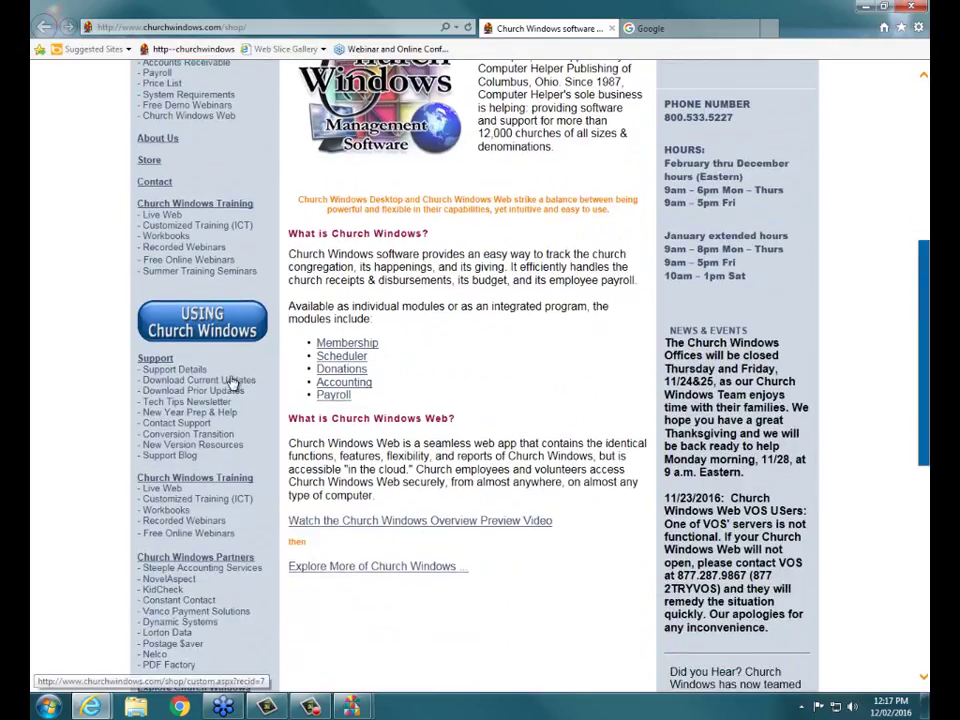
pyautogui.moveTo(186, 361); pyautogui.dragTo(142, 362)
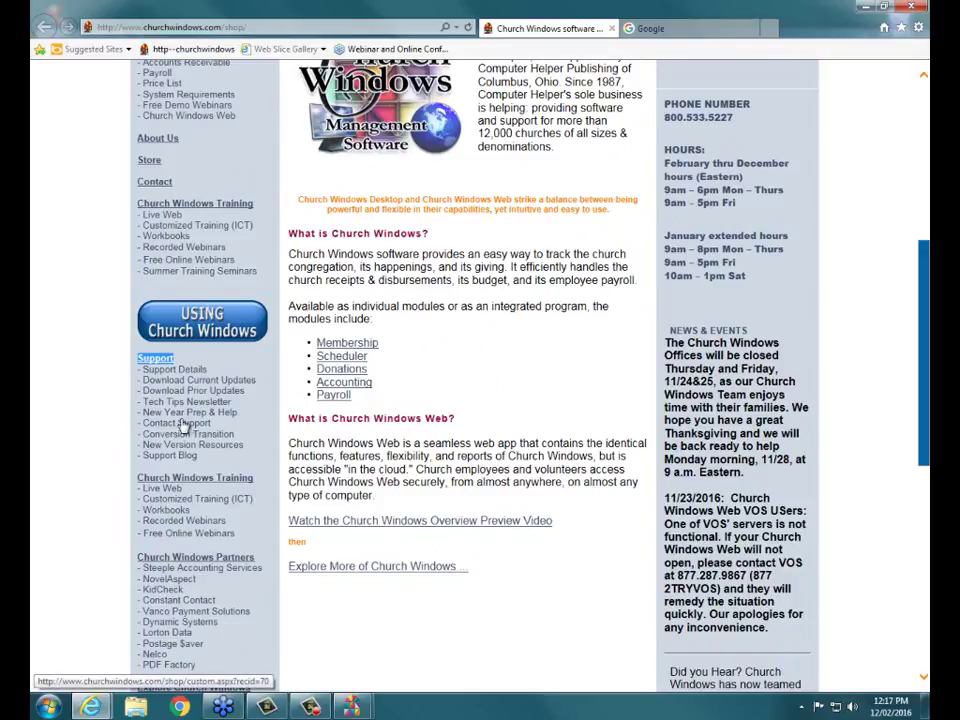
pyautogui.moveTo(238, 420); pyautogui.dragTo(60, 424)
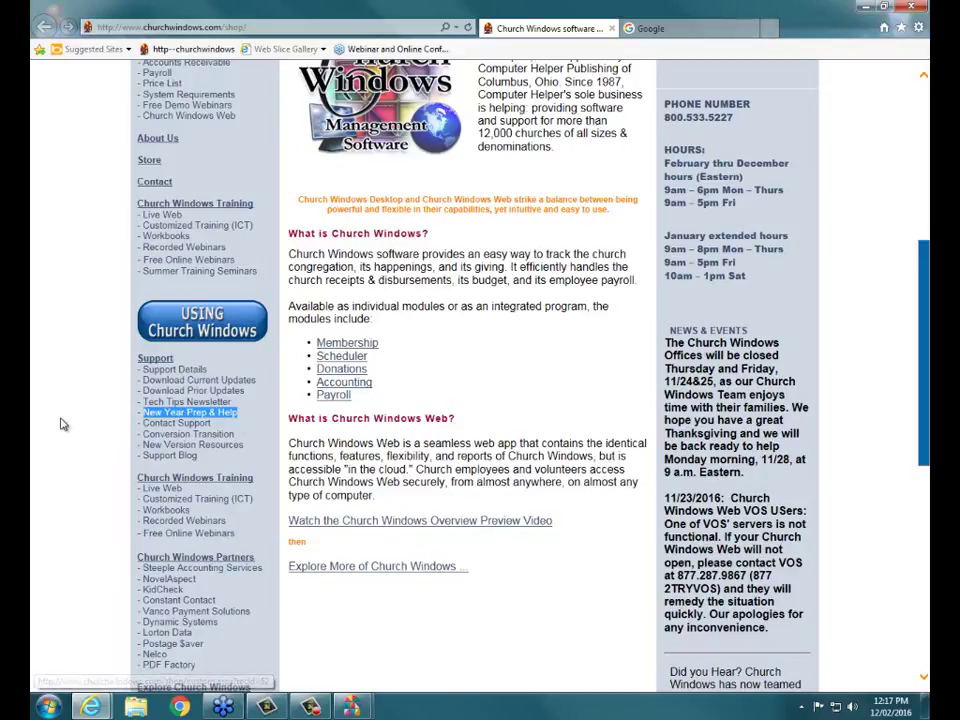
pyautogui.click(199, 419)
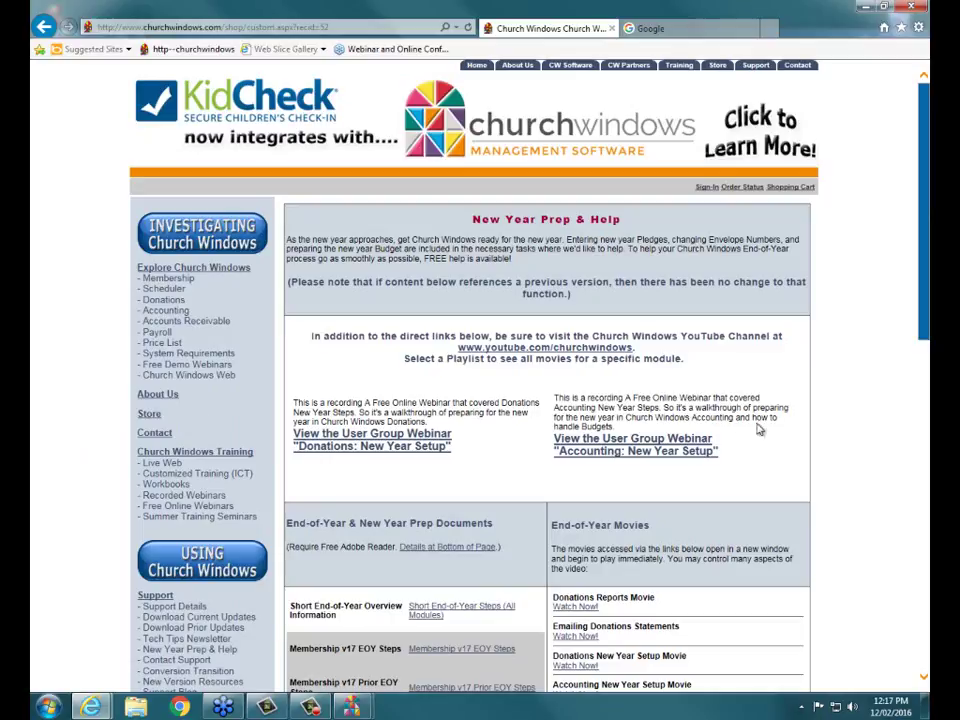
# Examine the End-of-Year & New Year Prep Documents and highlight the Accounting New Year Steps document
pyautogui.scroll(-3, 844, 401)
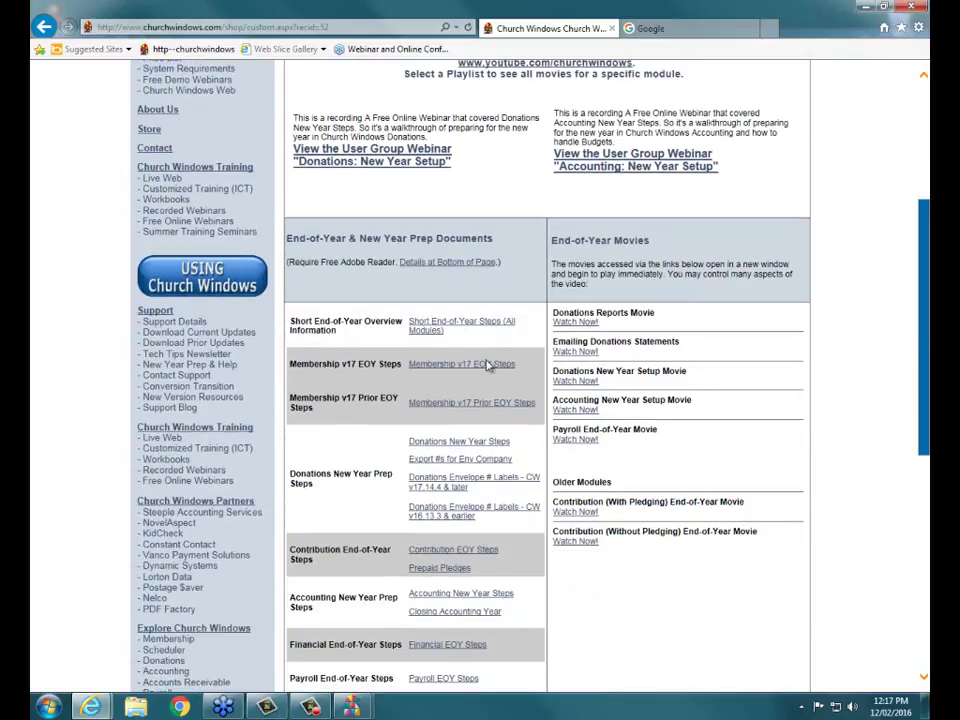
pyautogui.moveTo(283, 250); pyautogui.dragTo(493, 241)
pyautogui.scroll(-2, 483, 259)
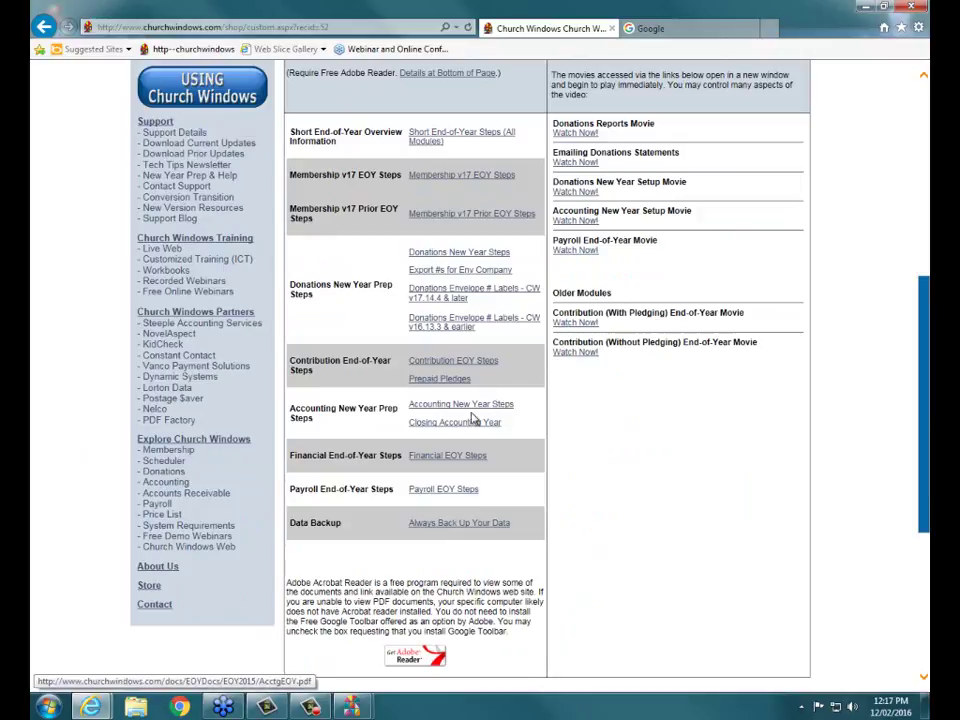
pyautogui.tripleClick(303, 410)
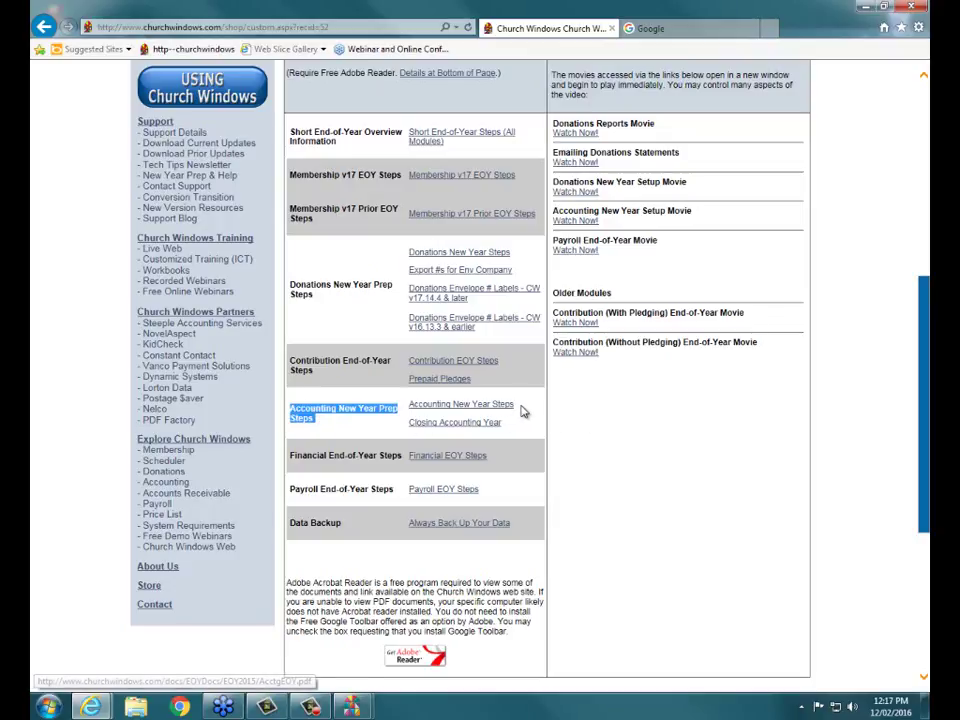
pyautogui.moveTo(520, 411); pyautogui.dragTo(409, 406)
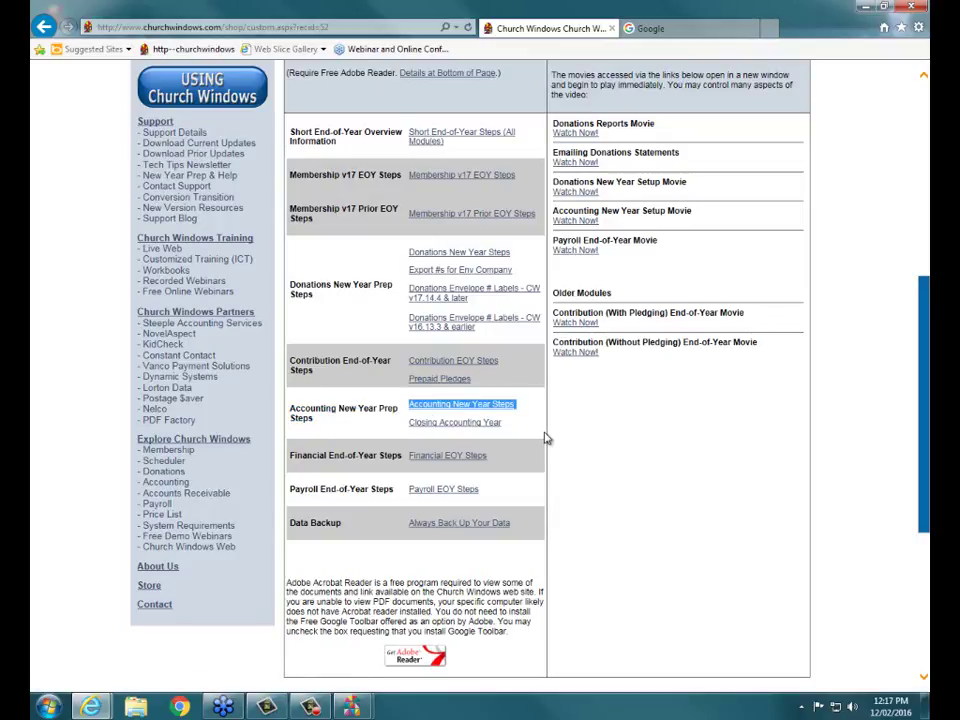